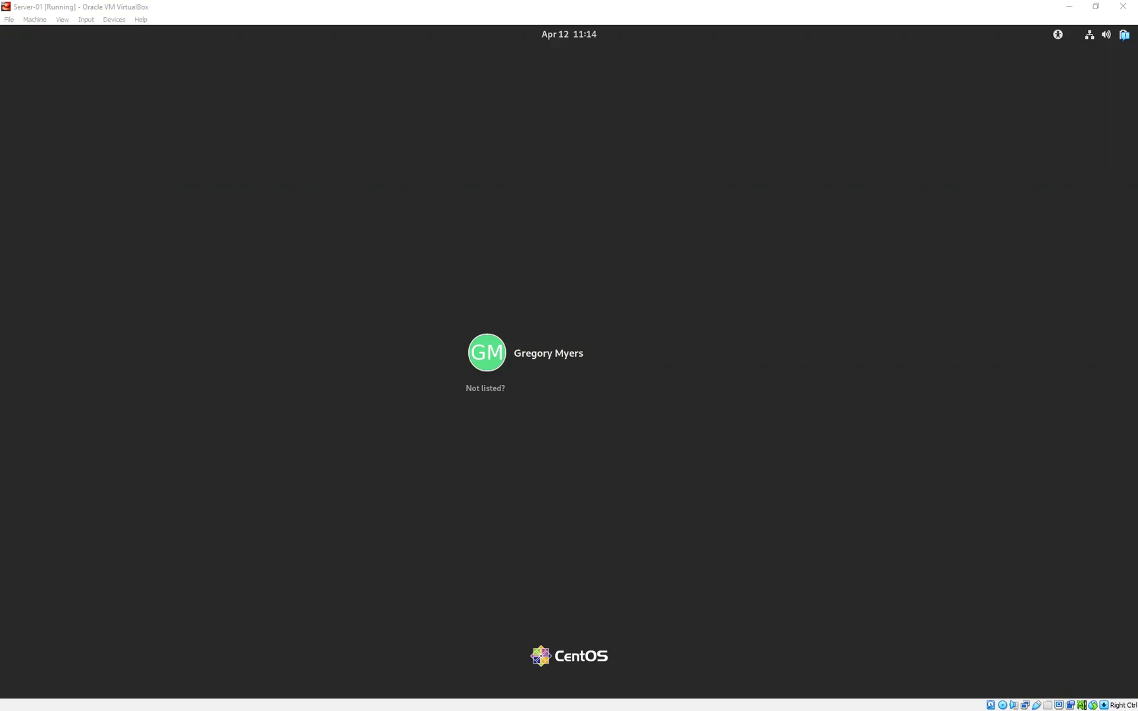
# Sign in to the CentOS guest's single user account with its password.
pyautogui.click(517, 371)
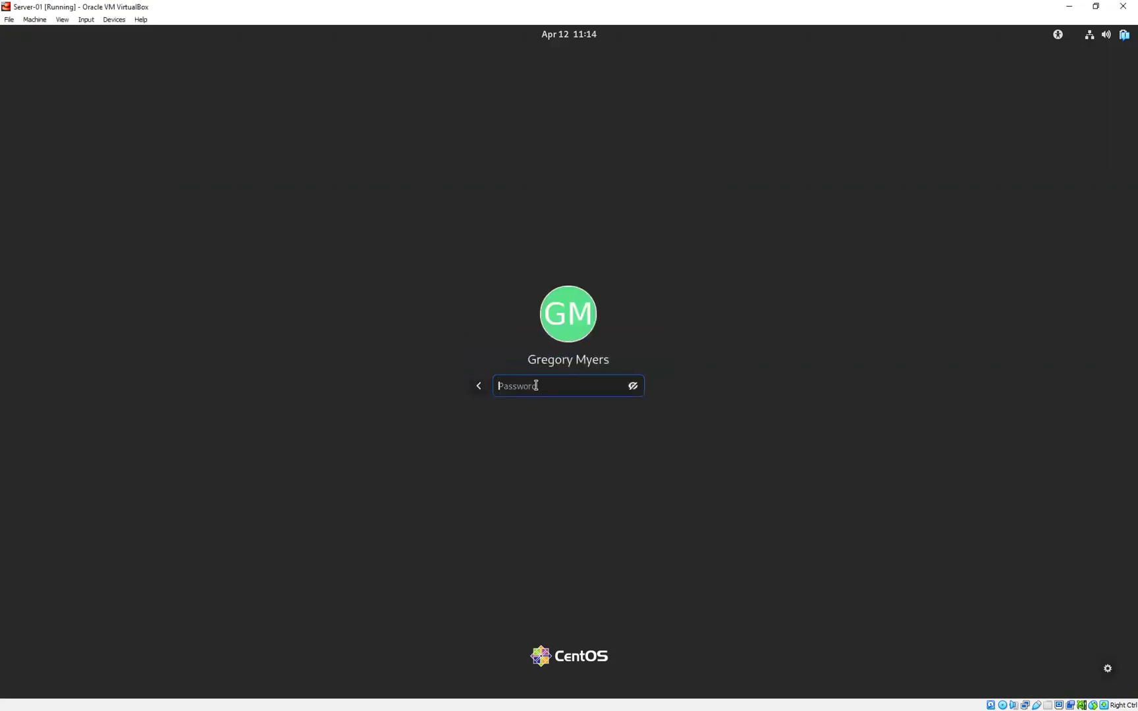
pyautogui.write('•••••••••')
pyautogui.press('Return')
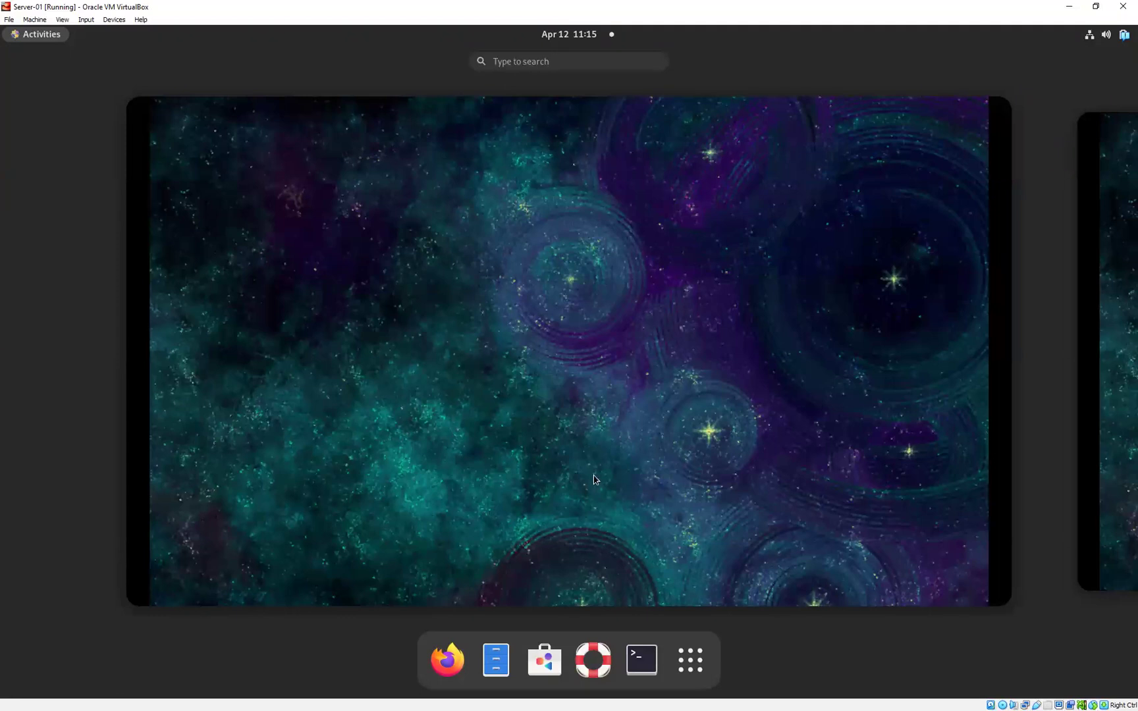
# Open a terminal, enlarge and centre it, and enter sudo yum -y update.
pyautogui.click(643, 652)
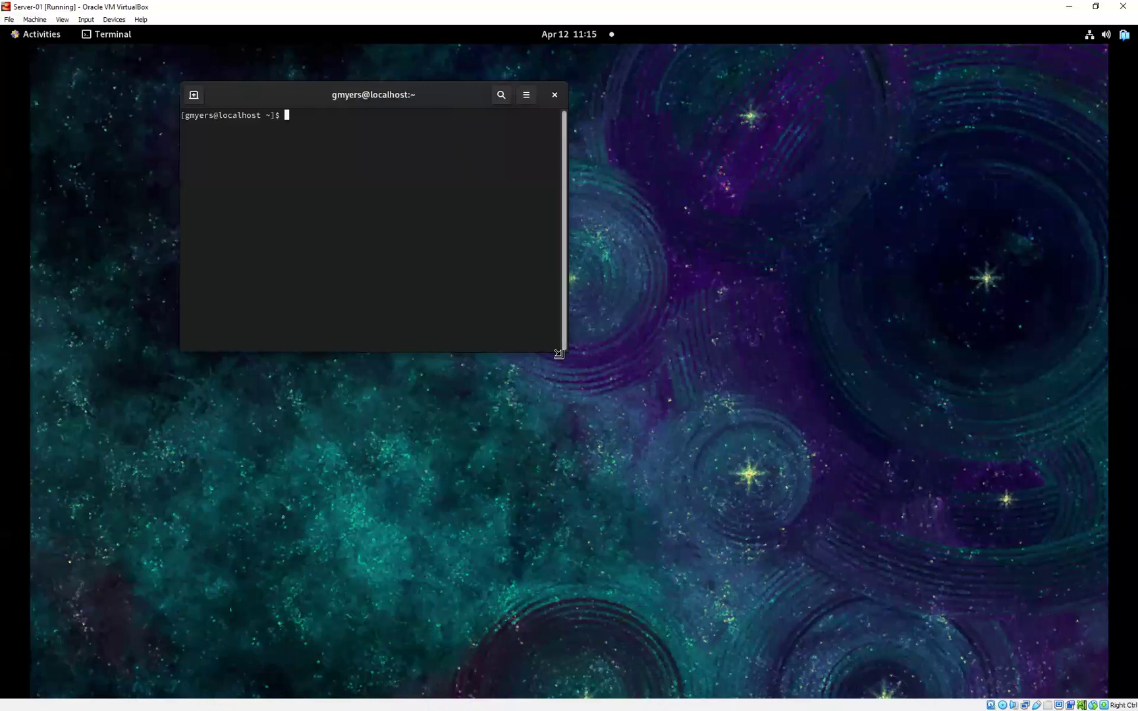
pyautogui.moveTo(561, 355); pyautogui.dragTo(755, 513)
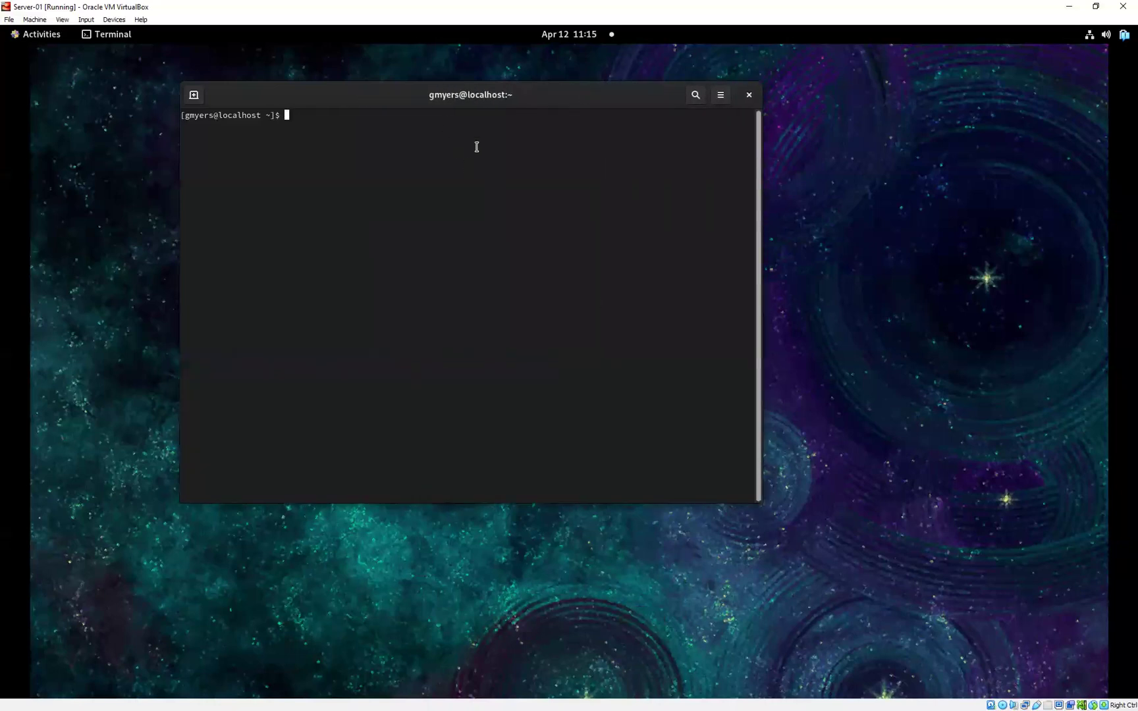
pyautogui.moveTo(468, 96); pyautogui.dragTo(714, 150)
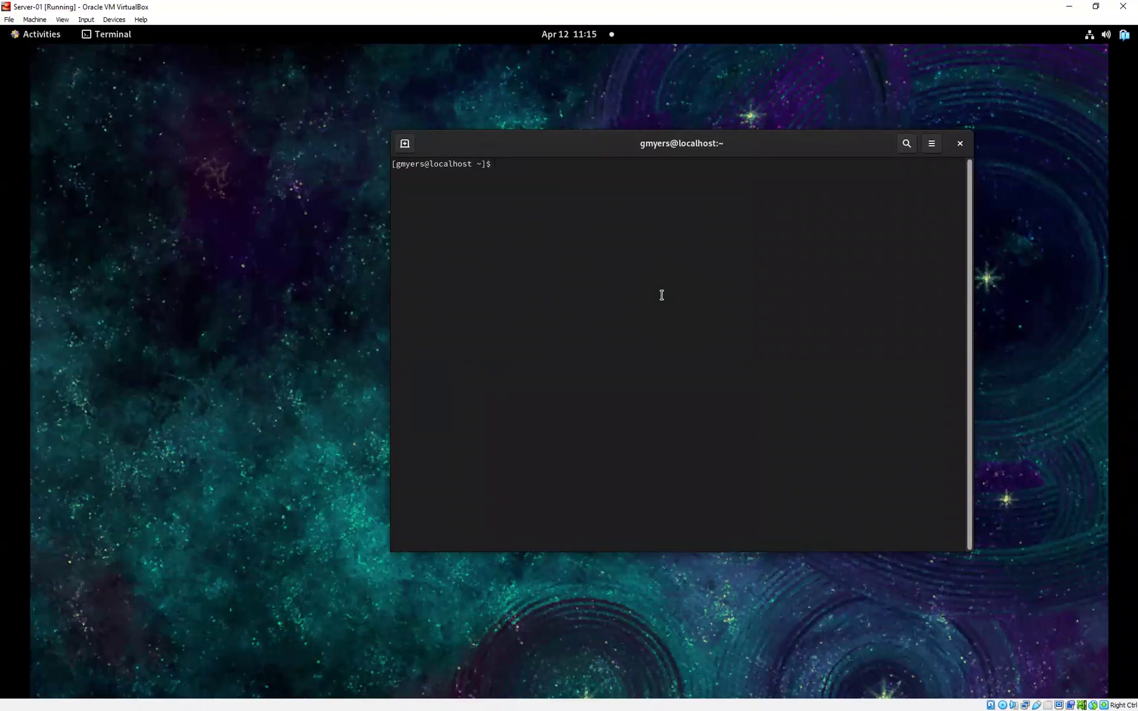
pyautogui.write('sudo yum -y update')
# Run sudo yum -y update with the sudo password, then shrink the terminal window.
pyautogui.press('Return')
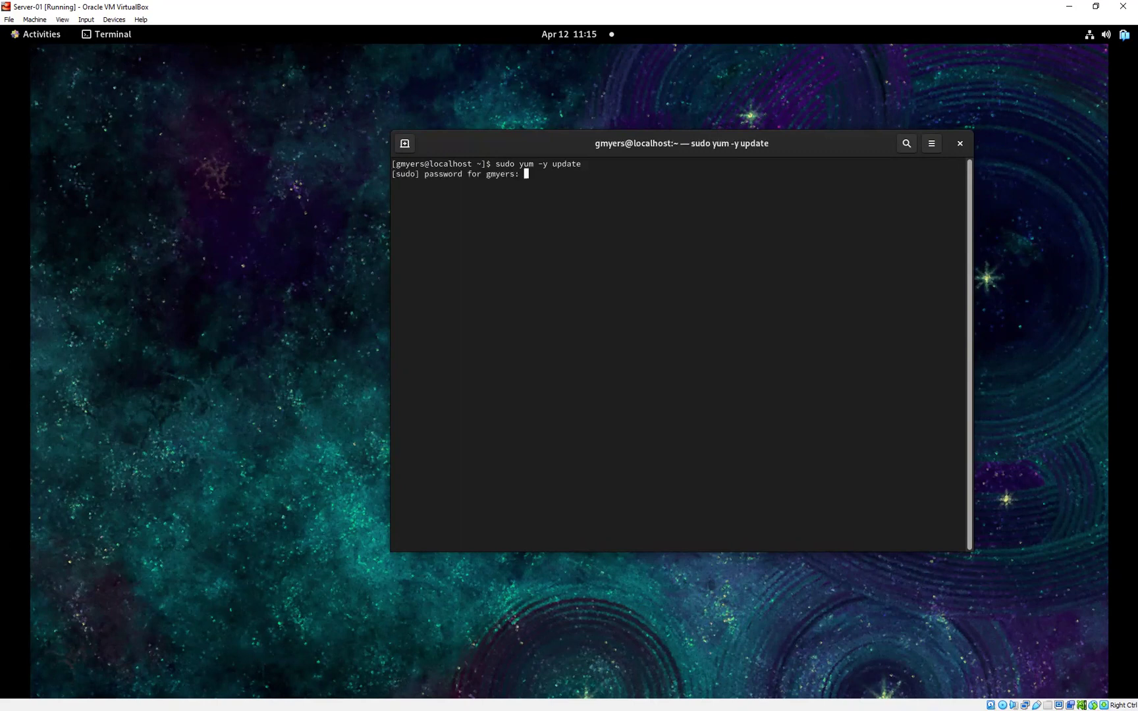
pyautogui.press('Return')
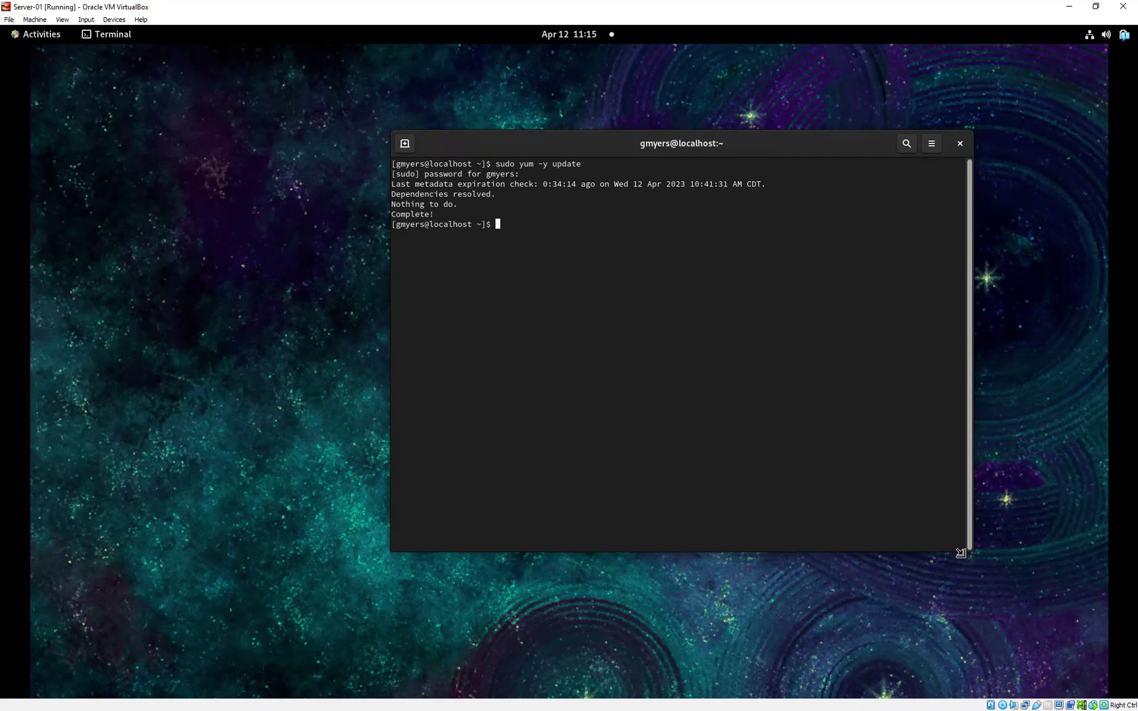
pyautogui.moveTo(968, 552); pyautogui.dragTo(804, 473)
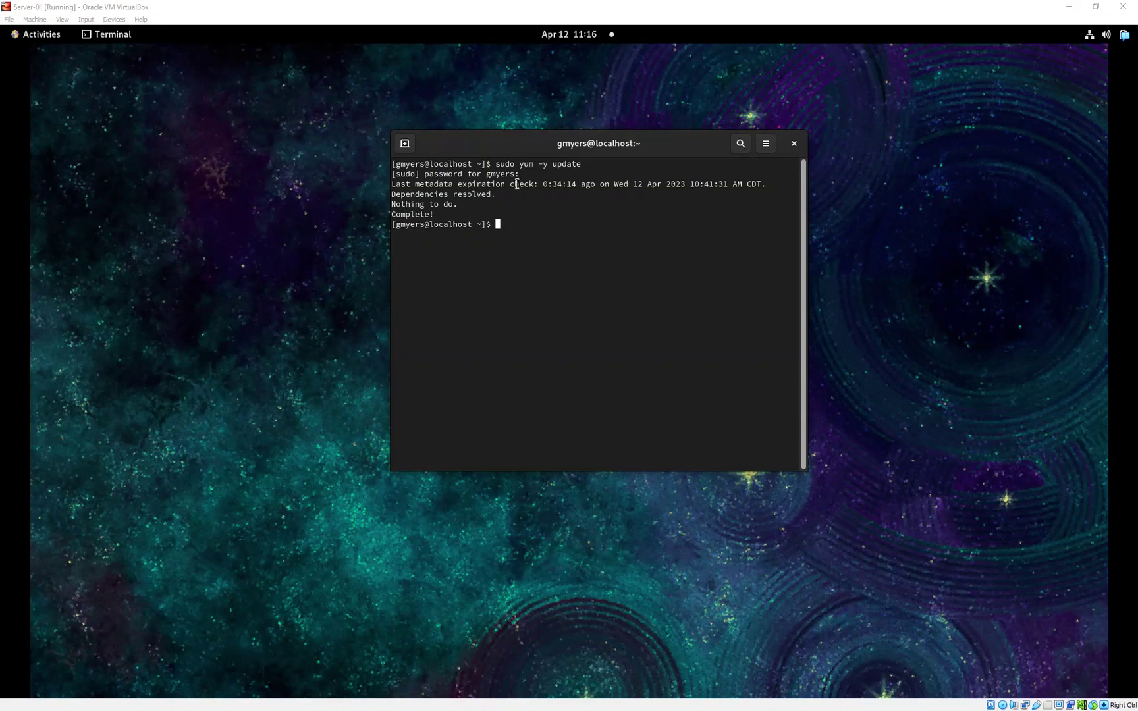
# Run dnf --help in the terminal to list its options.
pyautogui.click(509, 155)
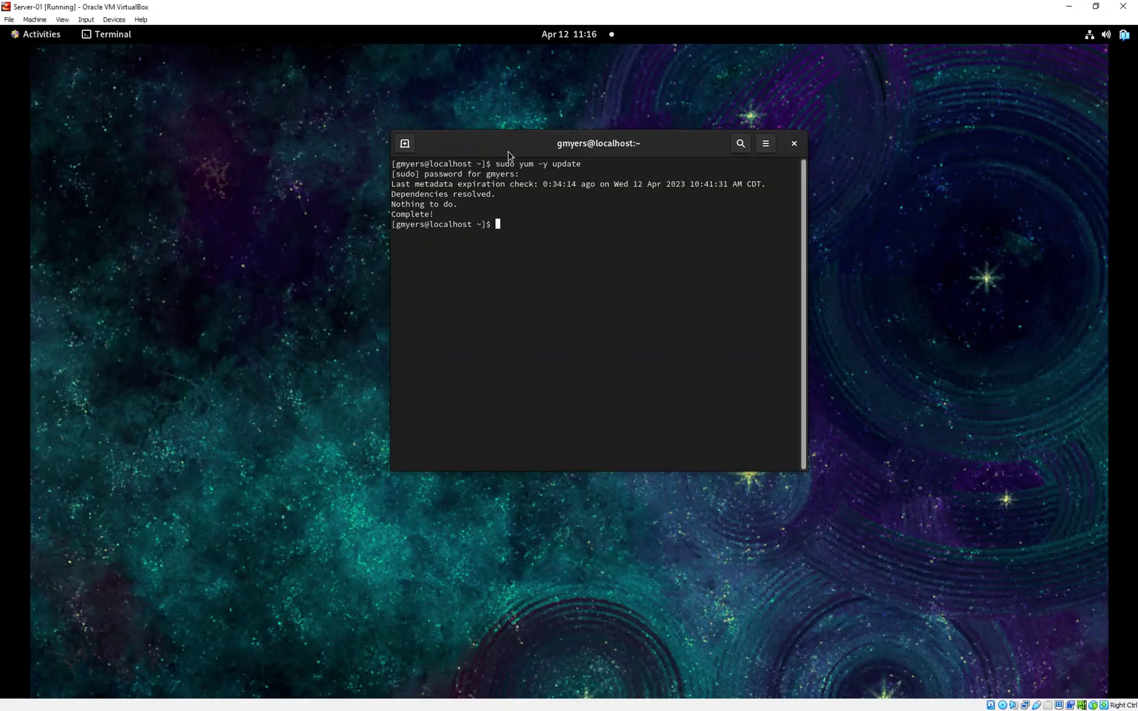
pyautogui.write('dnf --help')
pyautogui.press('Return')
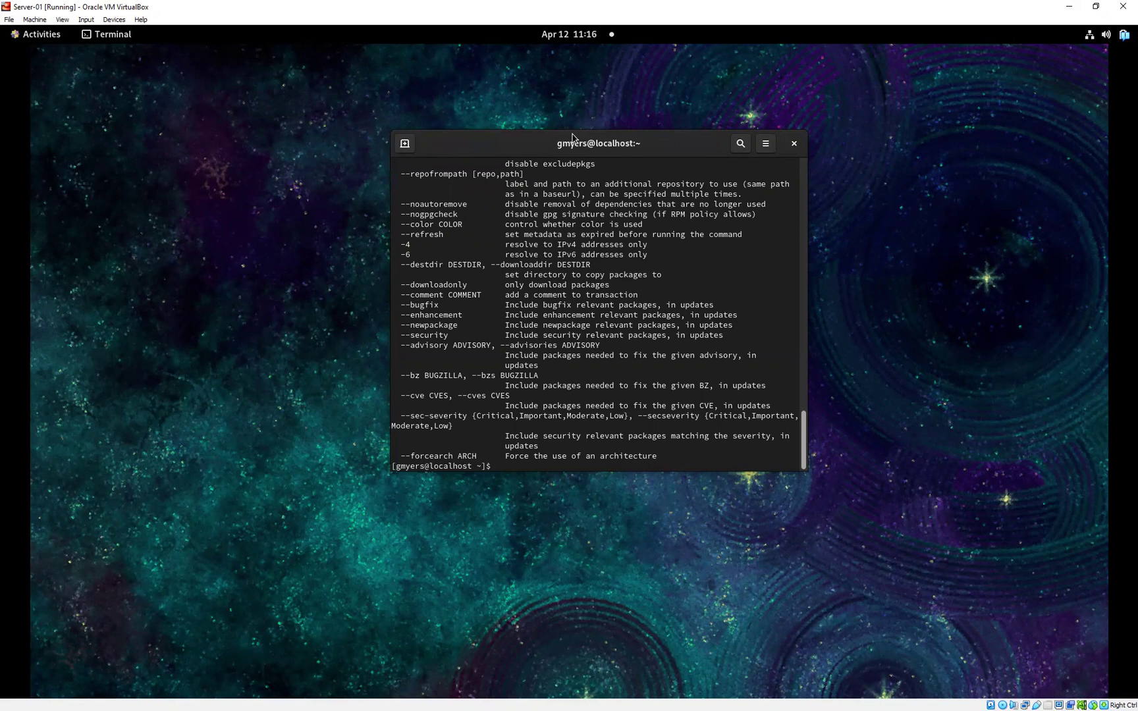
# Make the terminal taller and scroll through the help, marking the -y flag of --assumeyes.
pyautogui.moveTo(573, 131); pyautogui.dragTo(573, 69)
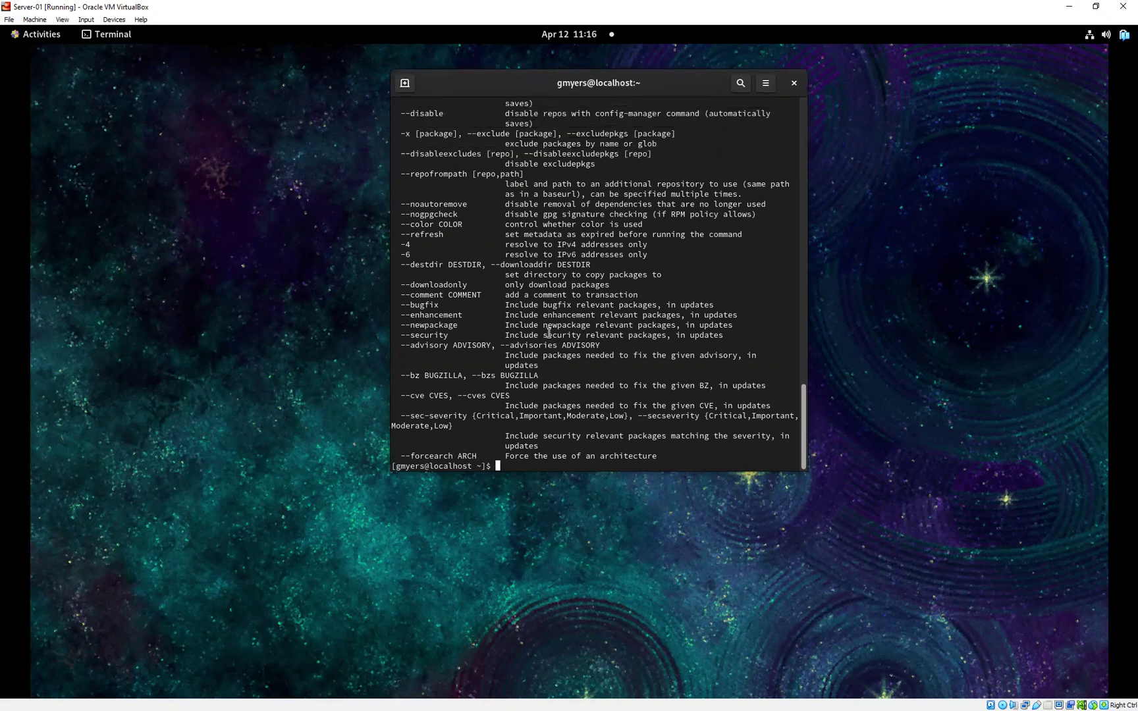
pyautogui.scroll(2, 556, 364)
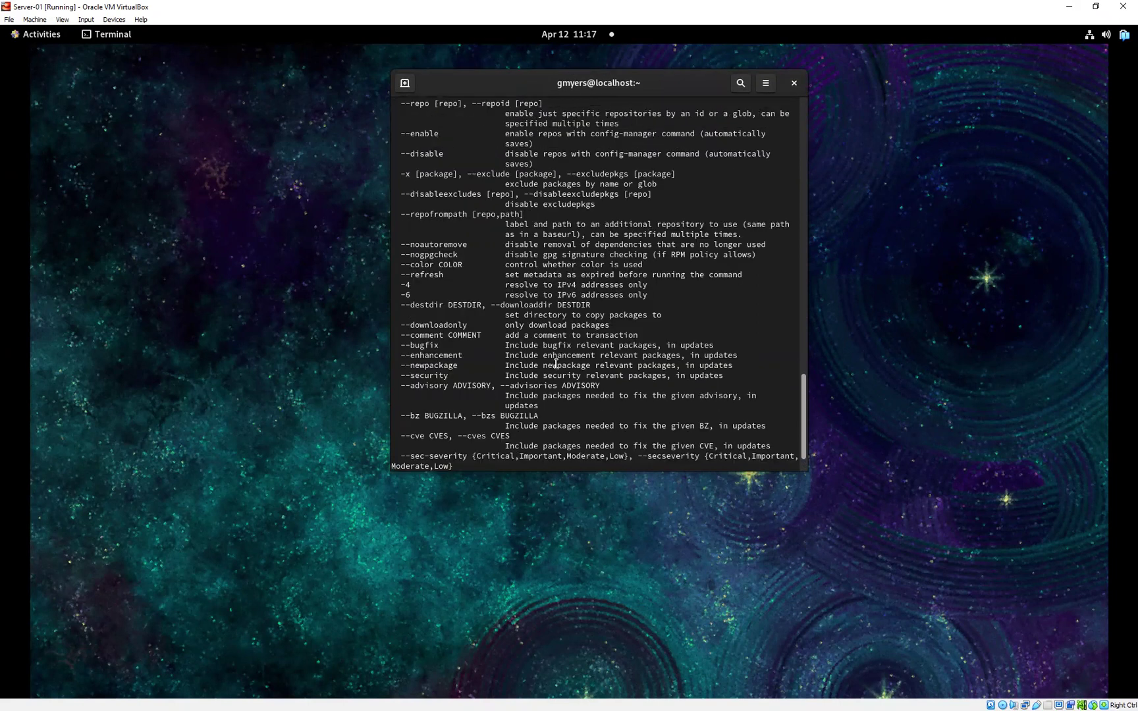
pyautogui.scroll(4, 535, 366)
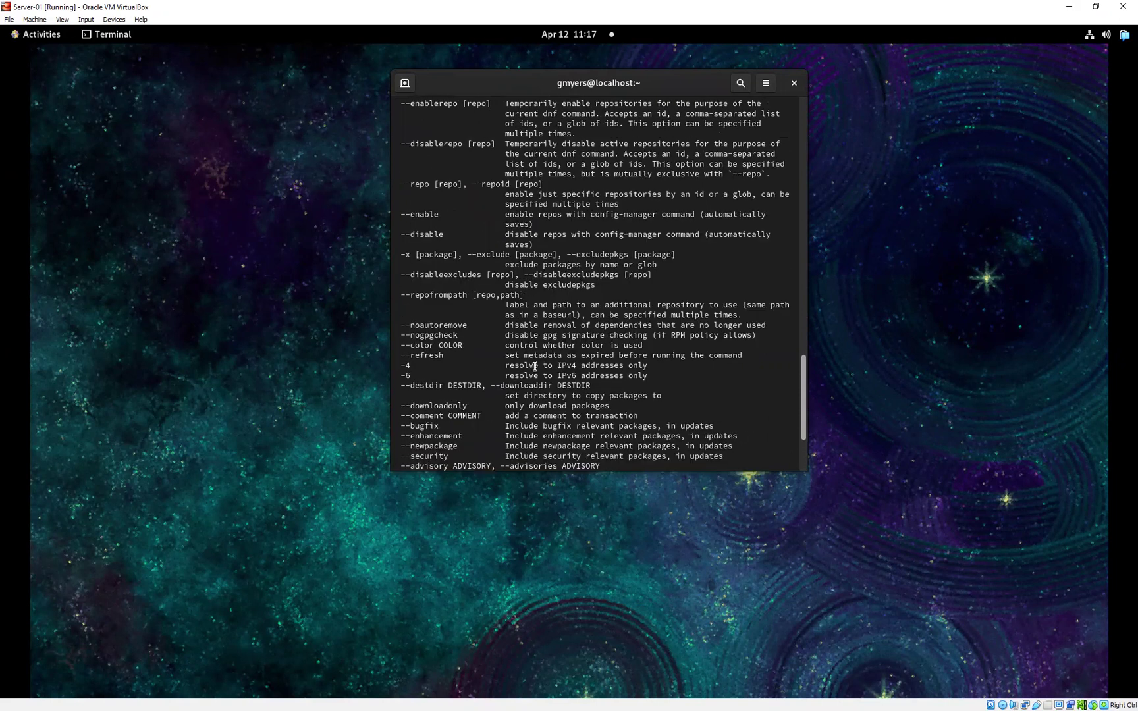
pyautogui.scroll(2, 535, 366)
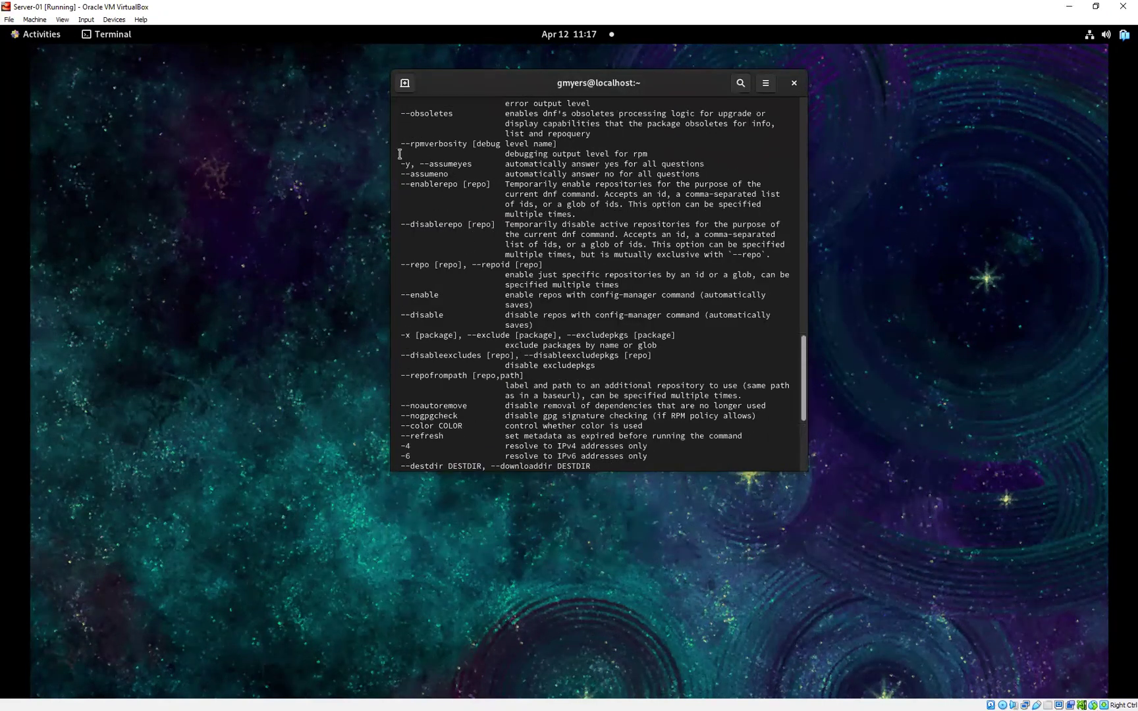
pyautogui.moveTo(410, 168); pyautogui.dragTo(400, 166)
pyautogui.scroll(3, 541, 446)
pyautogui.scroll(4, 541, 446)
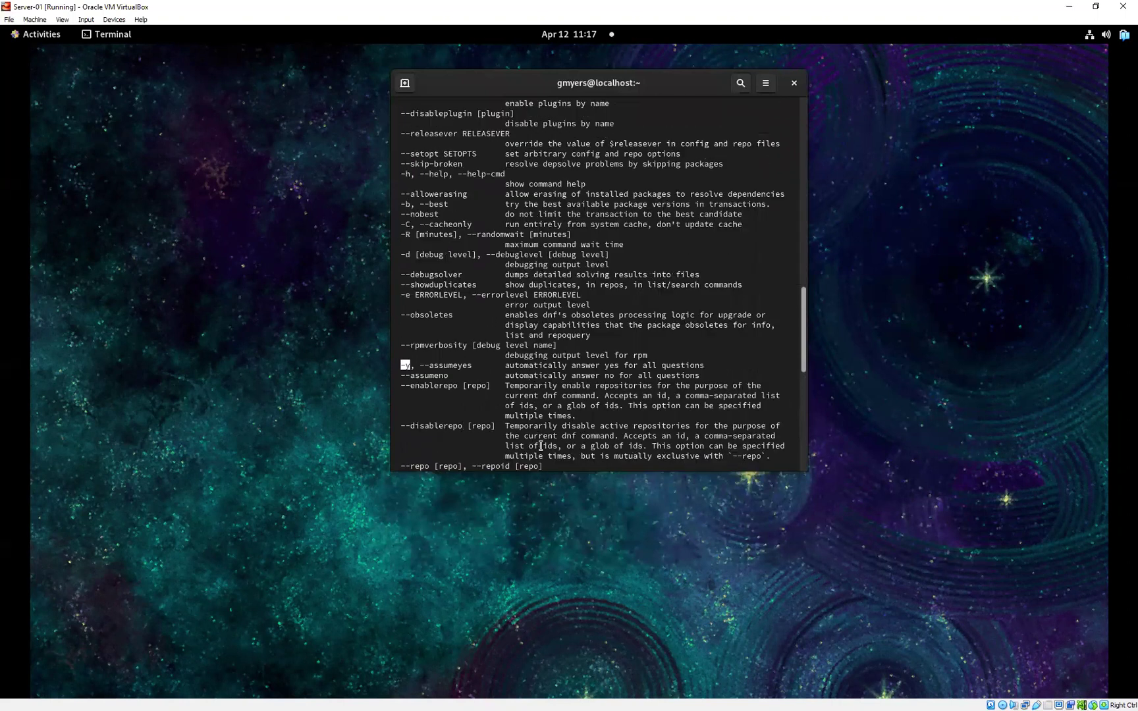
pyautogui.scroll(7, 541, 446)
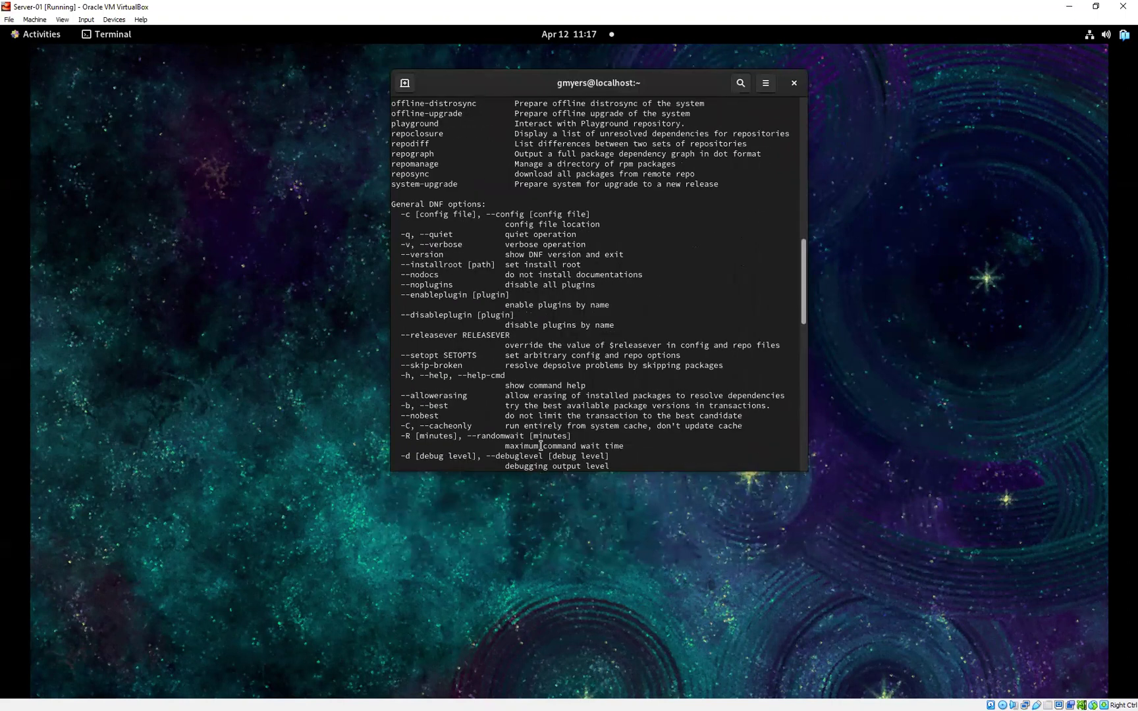
pyautogui.scroll(-8, 541, 446)
pyautogui.scroll(-12, 541, 446)
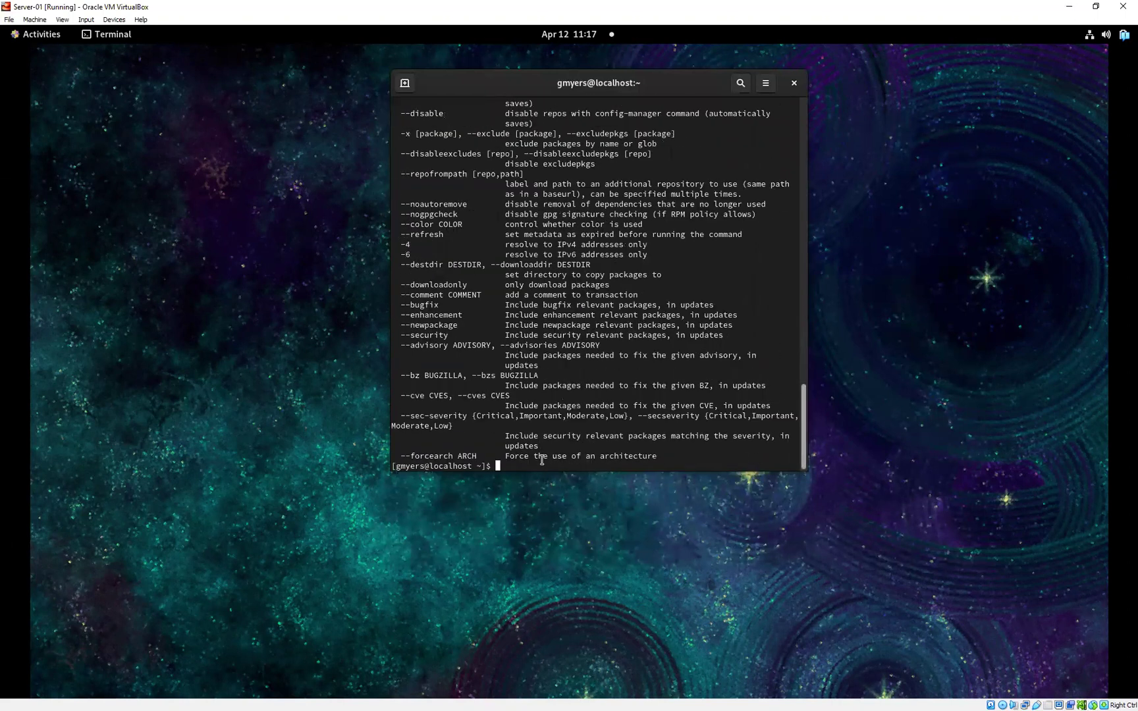
# Run sudo dnf install wireshark and review the 14-package transaction, marking the wireshark name.
pyautogui.write('sudo dnf')
pyautogui.write('install wireshark')
pyautogui.press('Return')
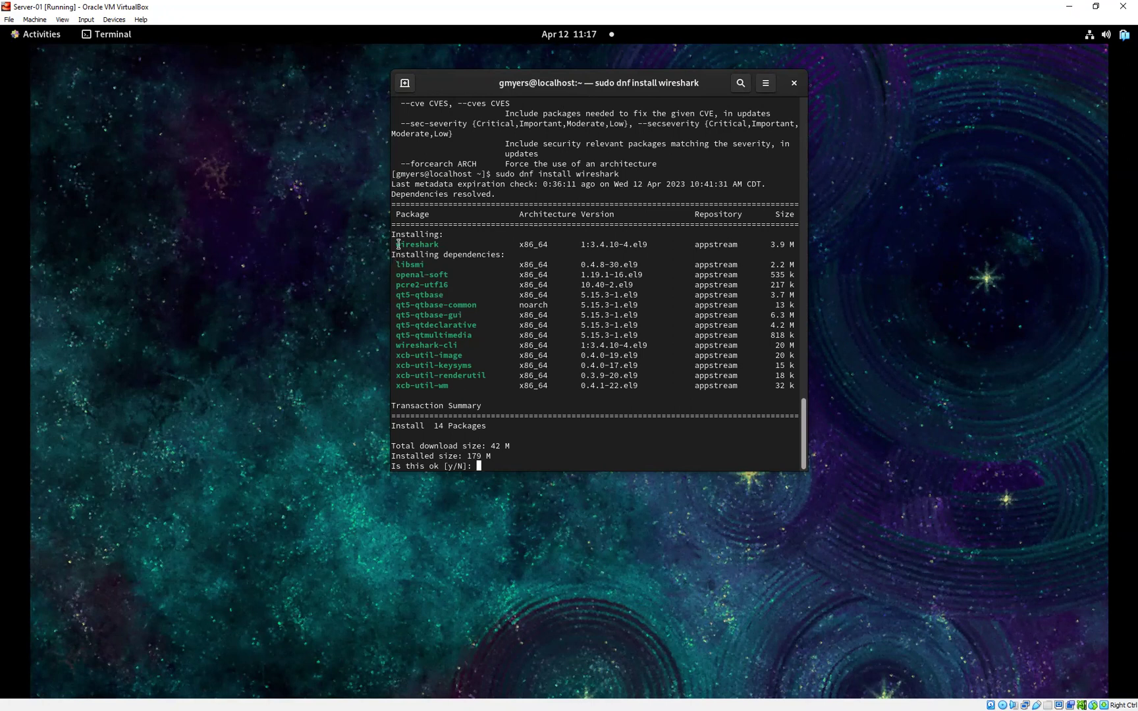
pyautogui.moveTo(400, 244); pyautogui.dragTo(438, 246)
pyautogui.click(399, 348)
# Mark wireshark-cli, then answer y so the 14 packages start downloading.
pyautogui.moveTo(399, 348); pyautogui.dragTo(461, 346)
pyautogui.click(517, 466)
pyautogui.write('y')
pyautogui.press('Return')
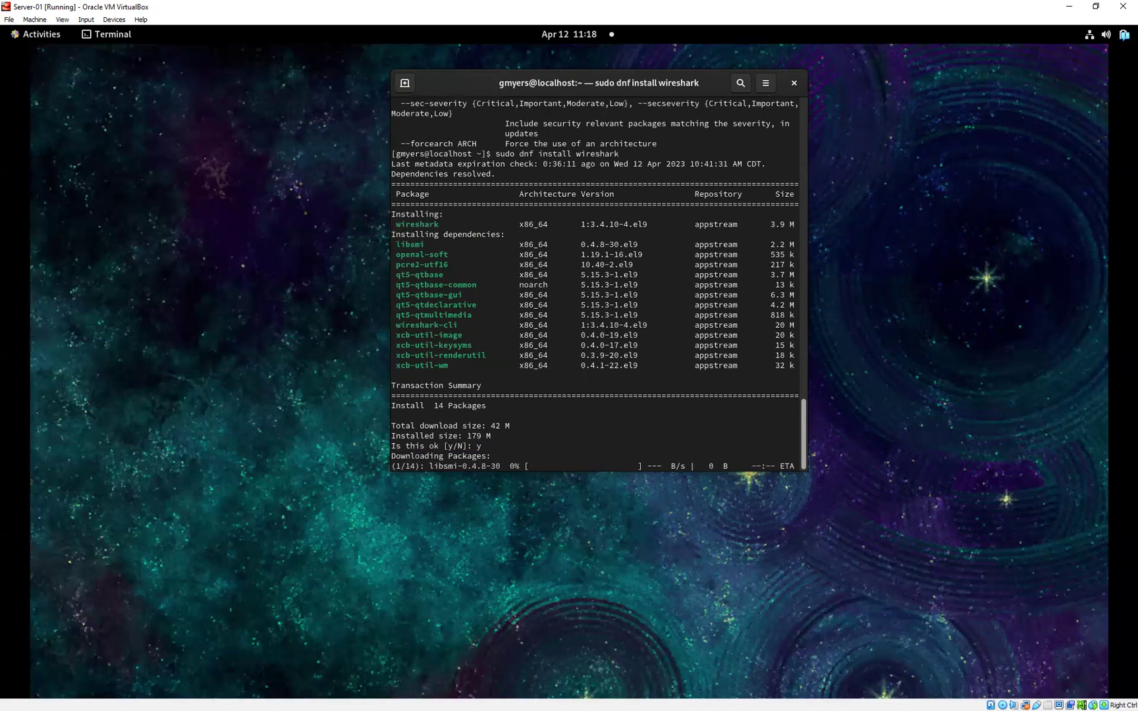
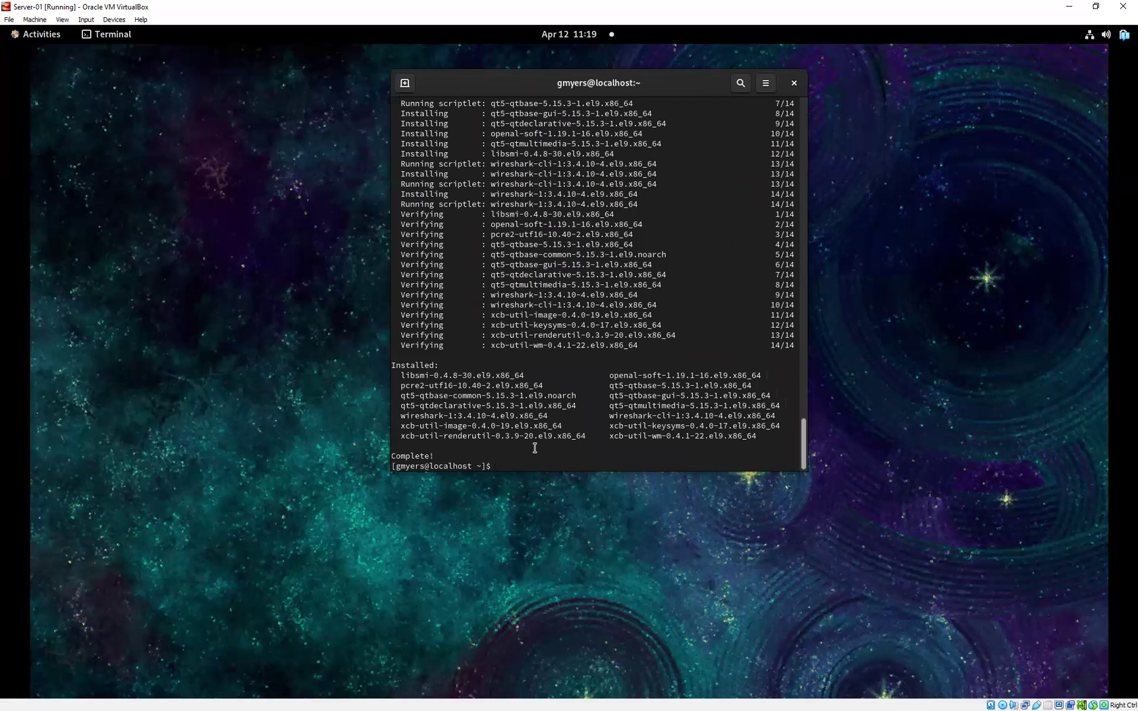
# Run wireshark --version in the terminal to confirm Wireshark 3.4.10 is installed.
pyautogui.write('wireshark --version')
pyautogui.press('Return')
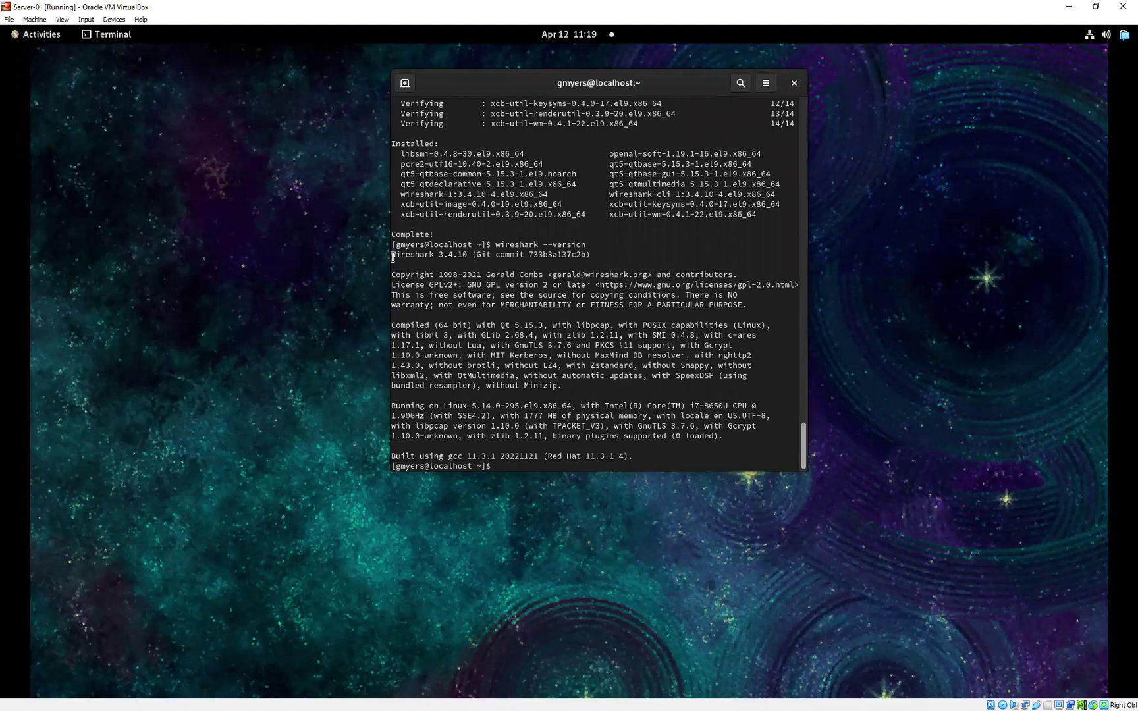
# Nudge the terminal window down and right, then launch Wireshark with the wireshark command.
pyautogui.tripleClick(422, 257)
pyautogui.click(449, 264)
pyautogui.moveTo(591, 89); pyautogui.dragTo(597, 137)
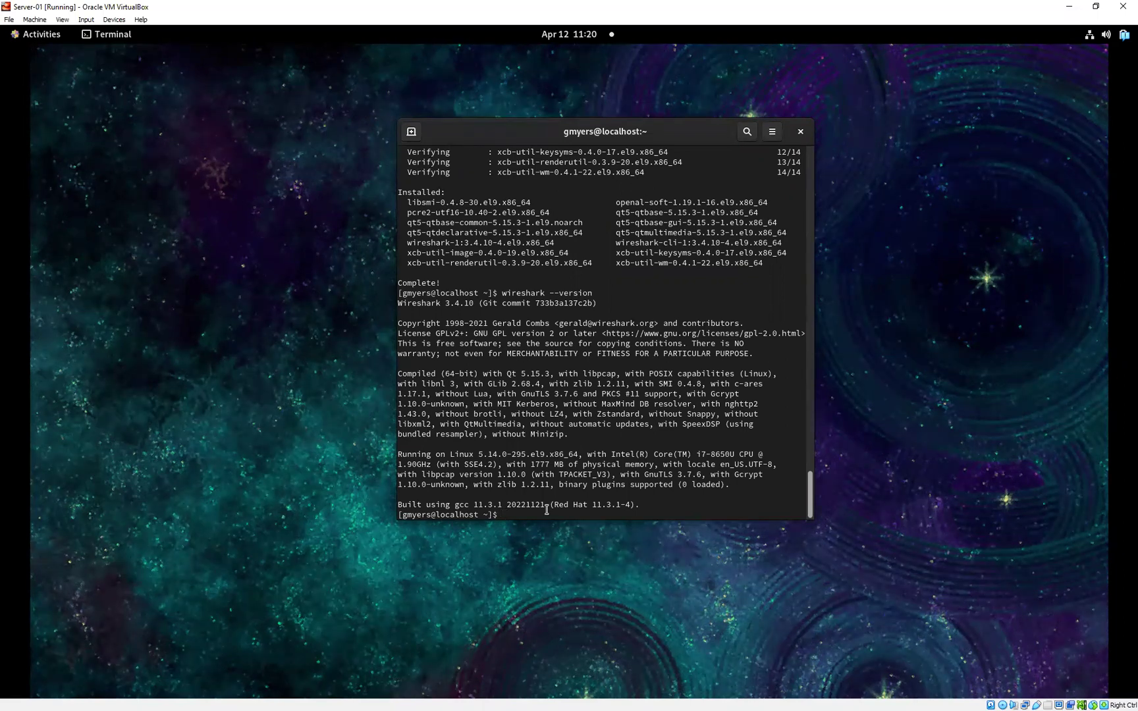
pyautogui.write('wireshark')
pyautogui.press('Return')
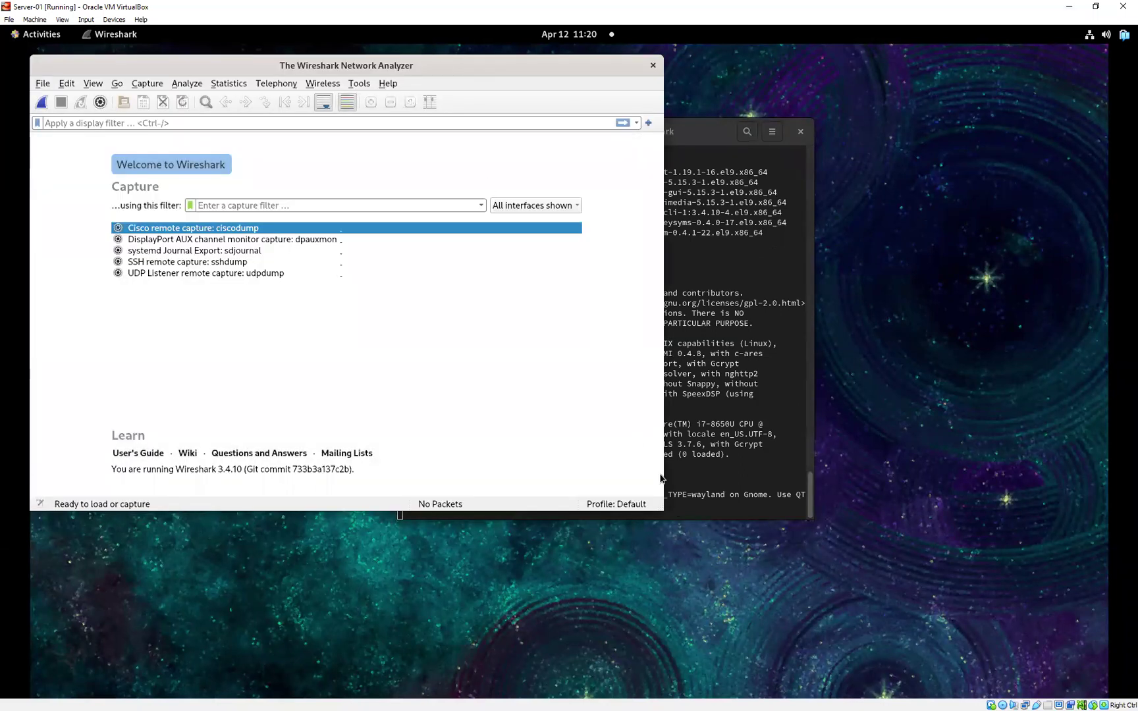
# Move the terminal to the right and the Wireshark window to the left so both show.
pyautogui.moveTo(433, 84); pyautogui.dragTo(639, 166)
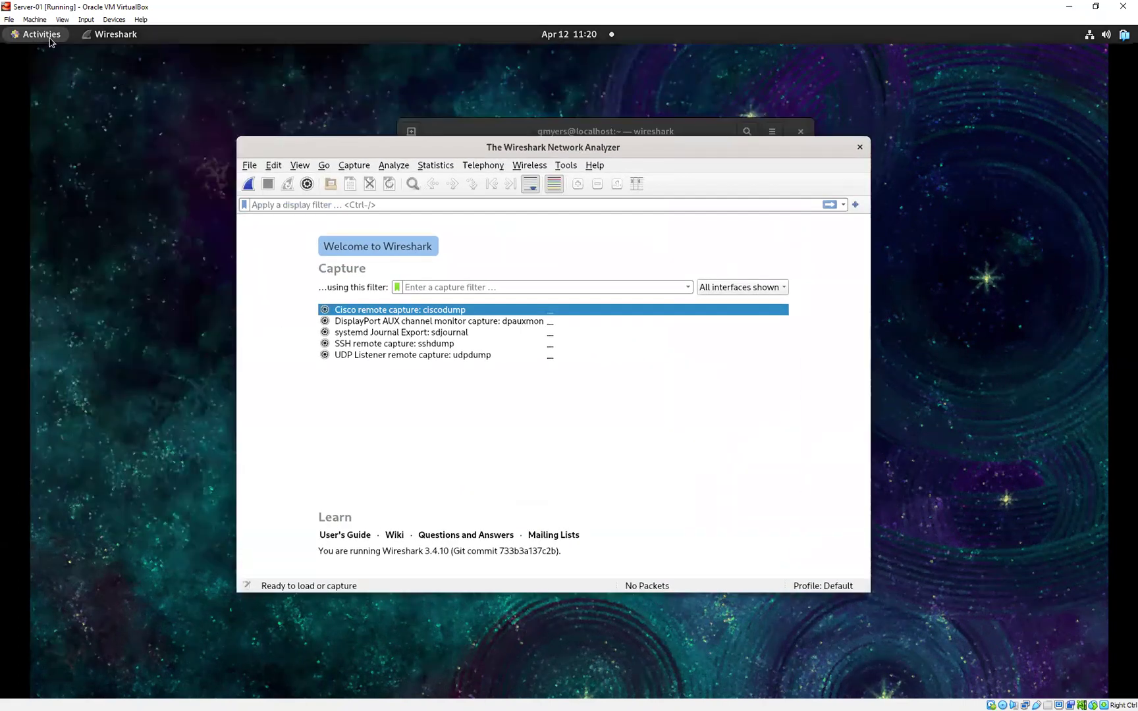
pyautogui.click(51, 42)
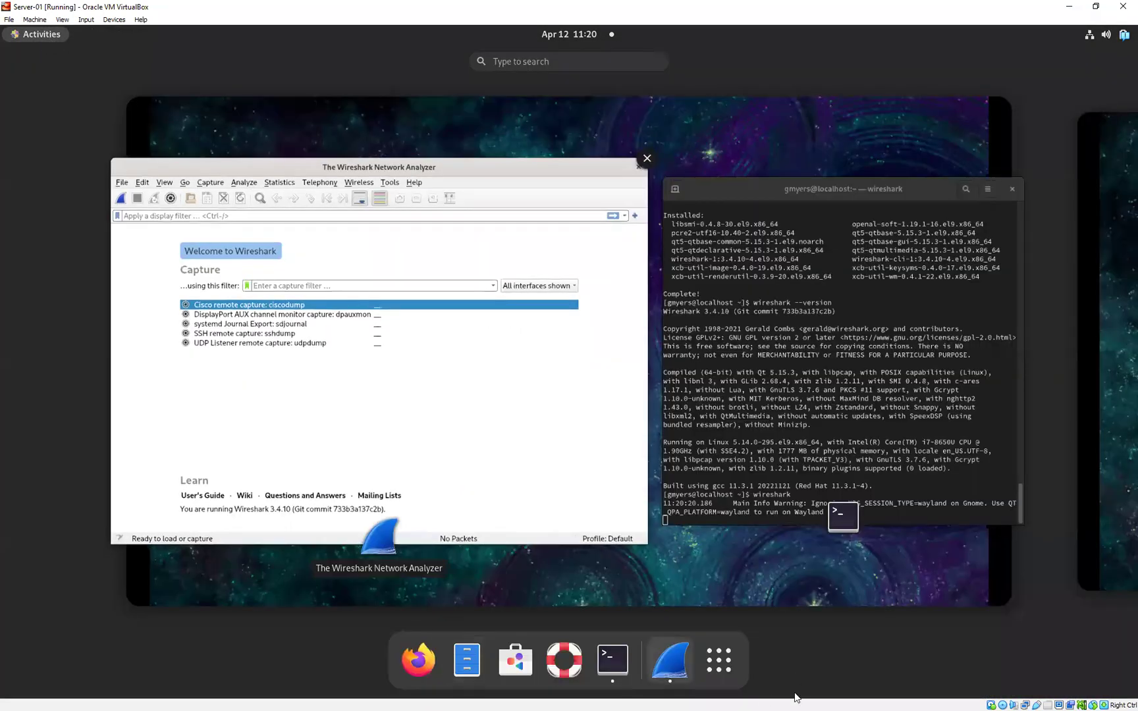
pyautogui.click(726, 668)
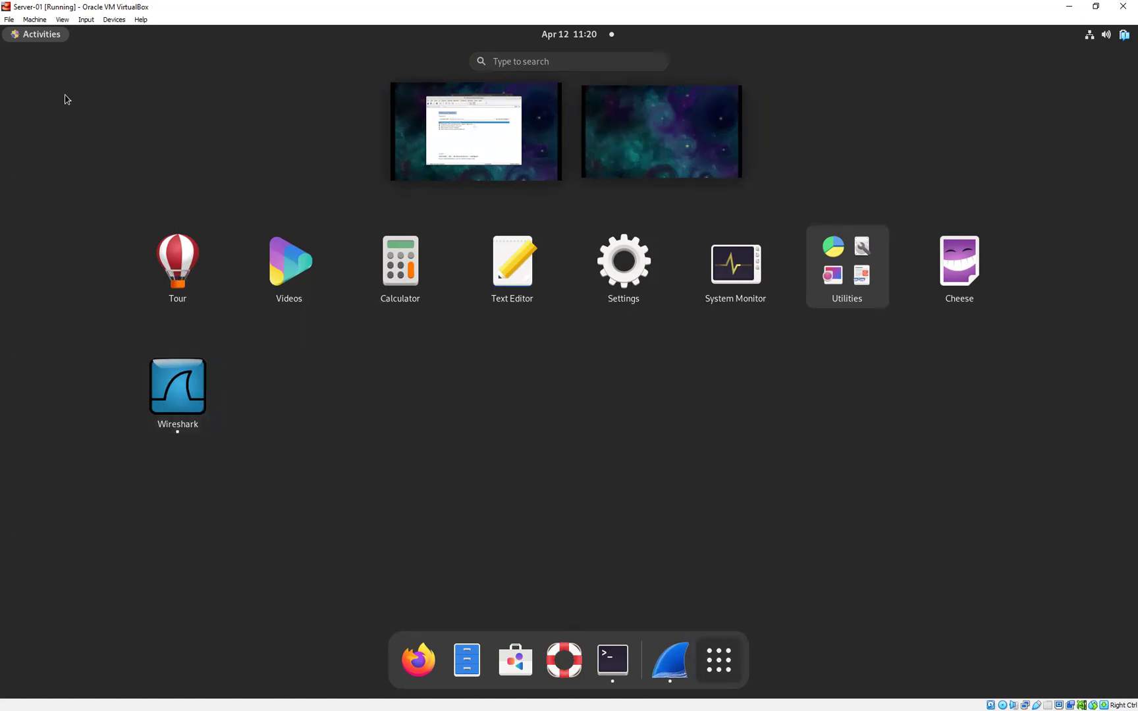
pyautogui.click(482, 146)
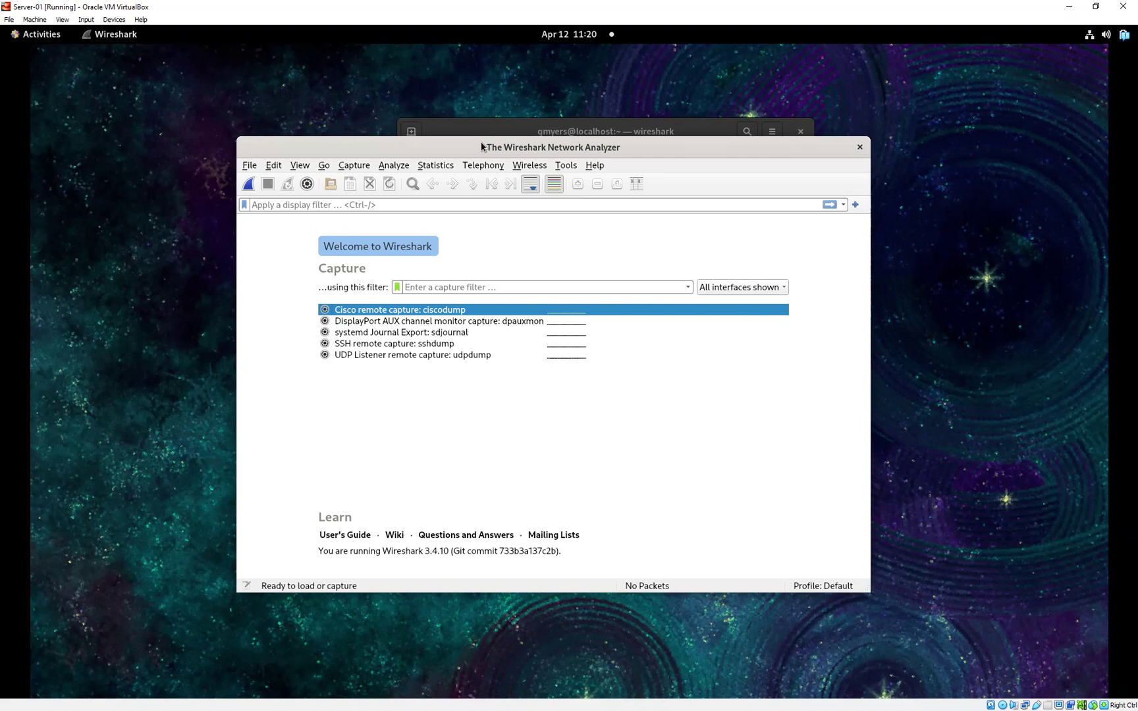
pyautogui.click(571, 133)
pyautogui.moveTo(572, 133); pyautogui.dragTo(833, 199)
pyautogui.moveTo(577, 146); pyautogui.dragTo(403, 139)
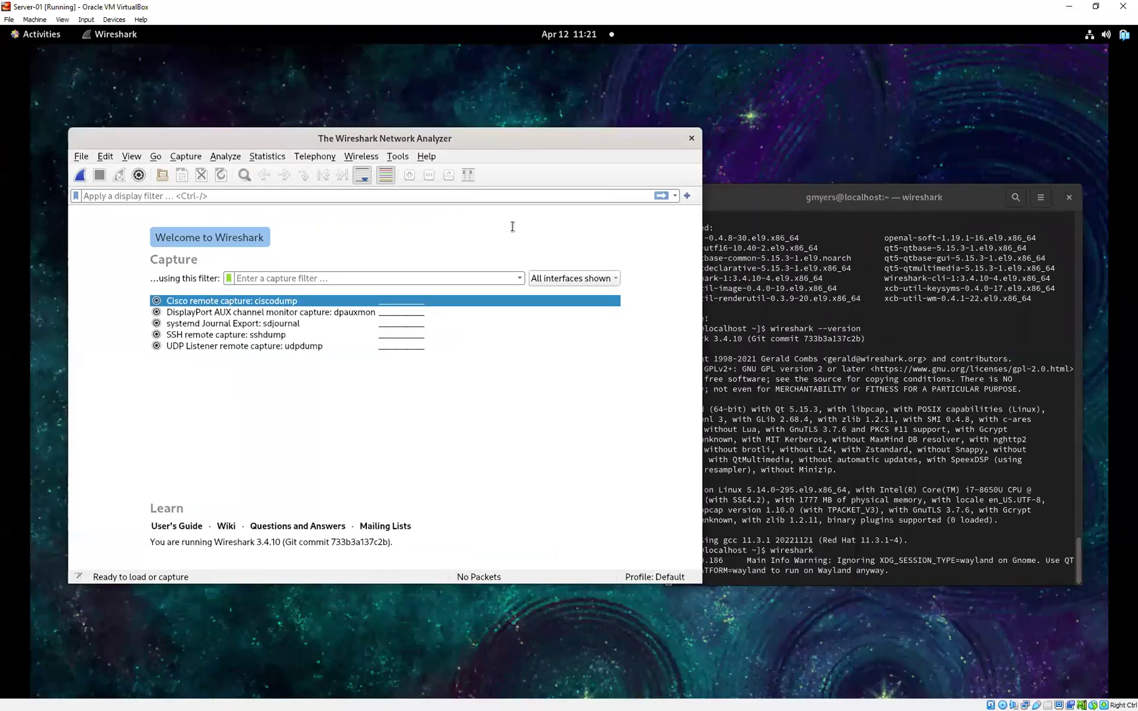
# Open a new terminal tab and run ifconfig.
pyautogui.click(811, 202)
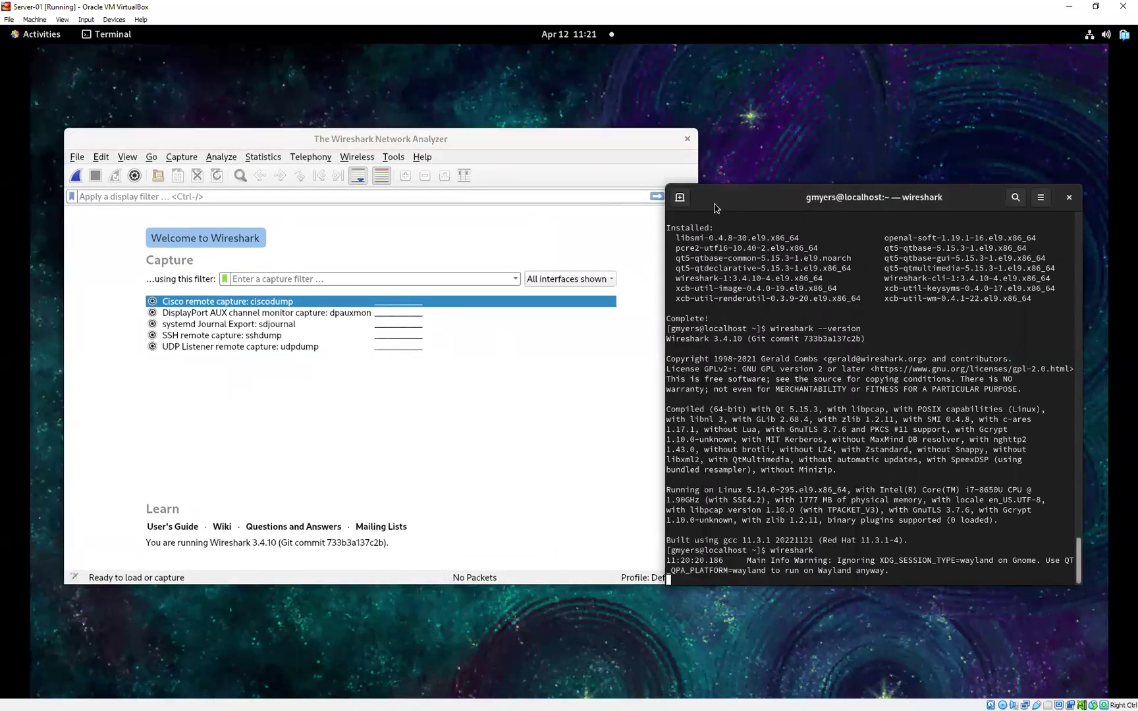
pyautogui.click(680, 198)
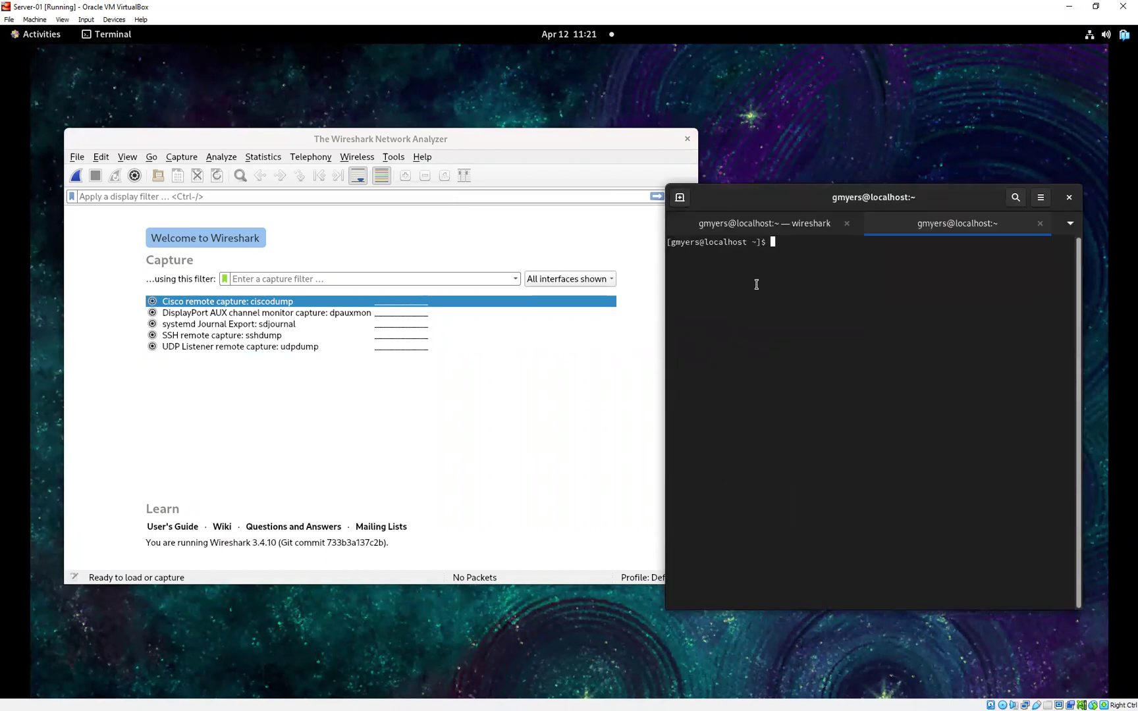
pyautogui.write('ifo')
pyautogui.press('BackSpace')
pyautogui.write('config')
pyautogui.press('Return')
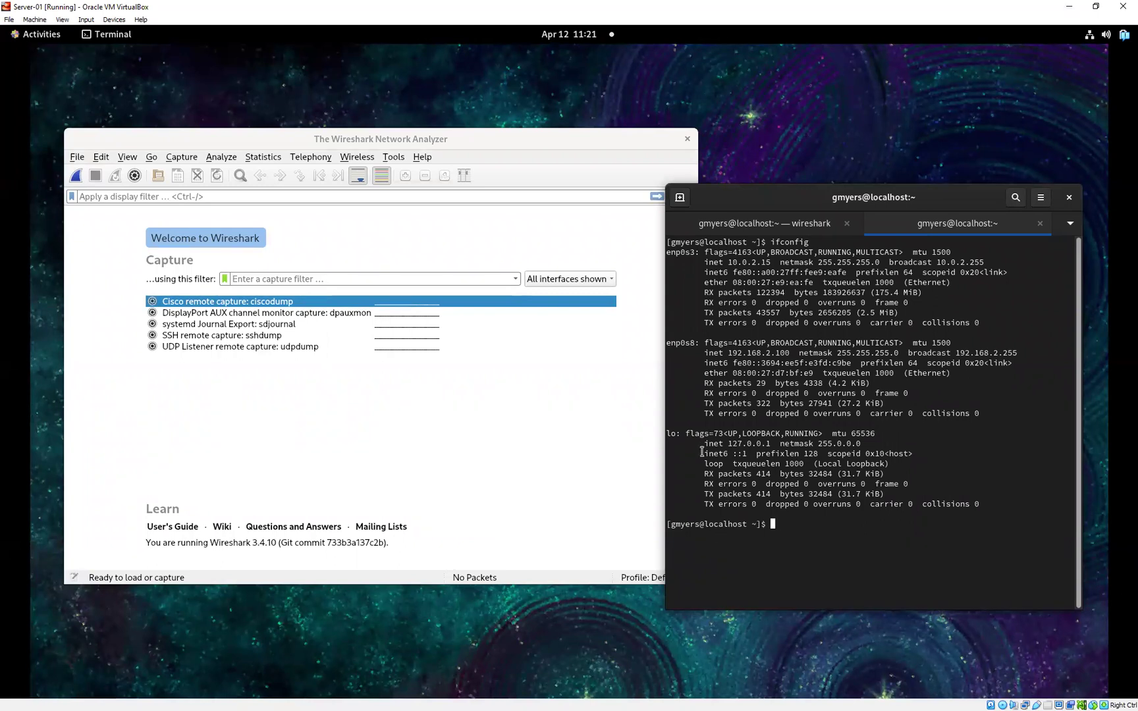
# Highlight the loopback statistics, the enp0s3 and enp0s8 names, and enp0s8's collisions count.
pyautogui.moveTo(985, 504); pyautogui.dragTo(675, 441)
pyautogui.click(709, 374)
pyautogui.moveTo(689, 253); pyautogui.dragTo(700, 253)
pyautogui.click(727, 341)
pyautogui.moveTo(685, 343); pyautogui.dragTo(707, 345)
pyautogui.click(736, 402)
pyautogui.moveTo(986, 414); pyautogui.dragTo(650, 342)
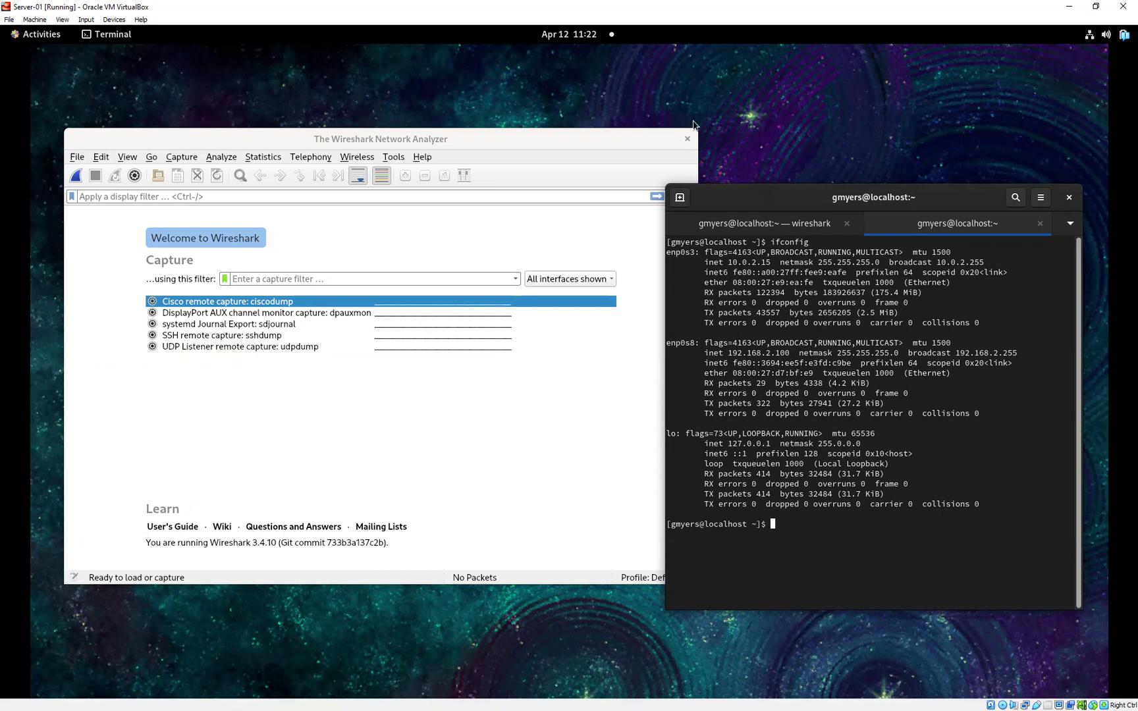
# Close Wireshark and the terminal, then log out of the session.
pyautogui.click(688, 138)
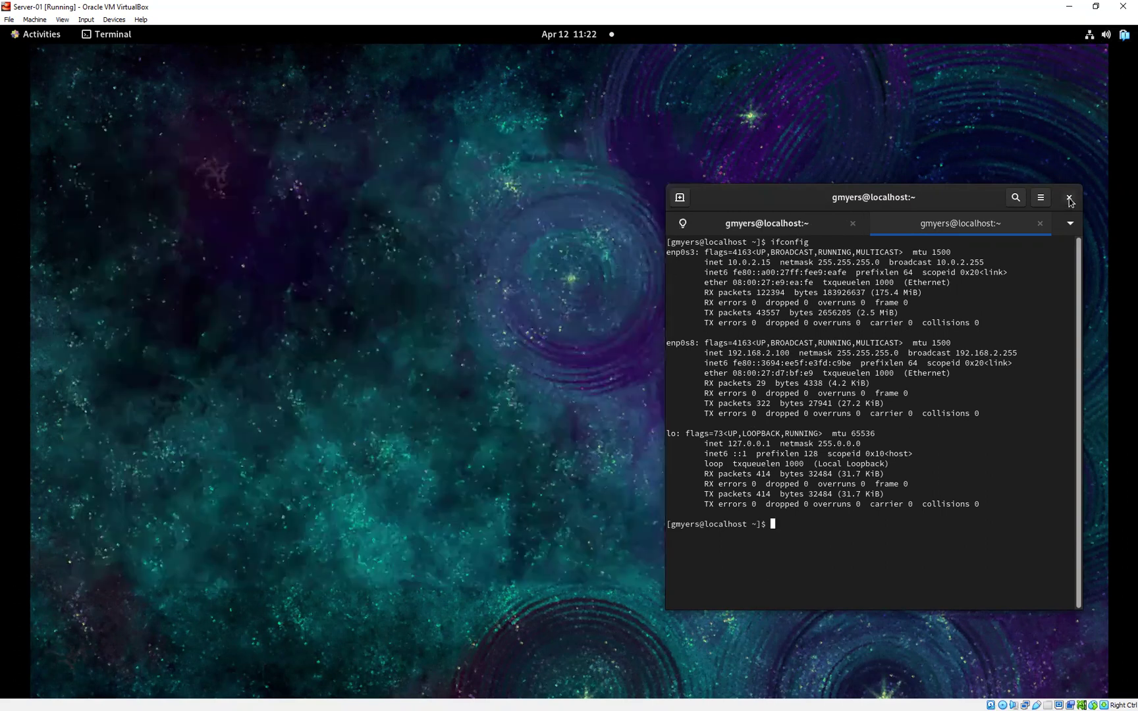
pyautogui.click(1069, 197)
pyautogui.click(1104, 38)
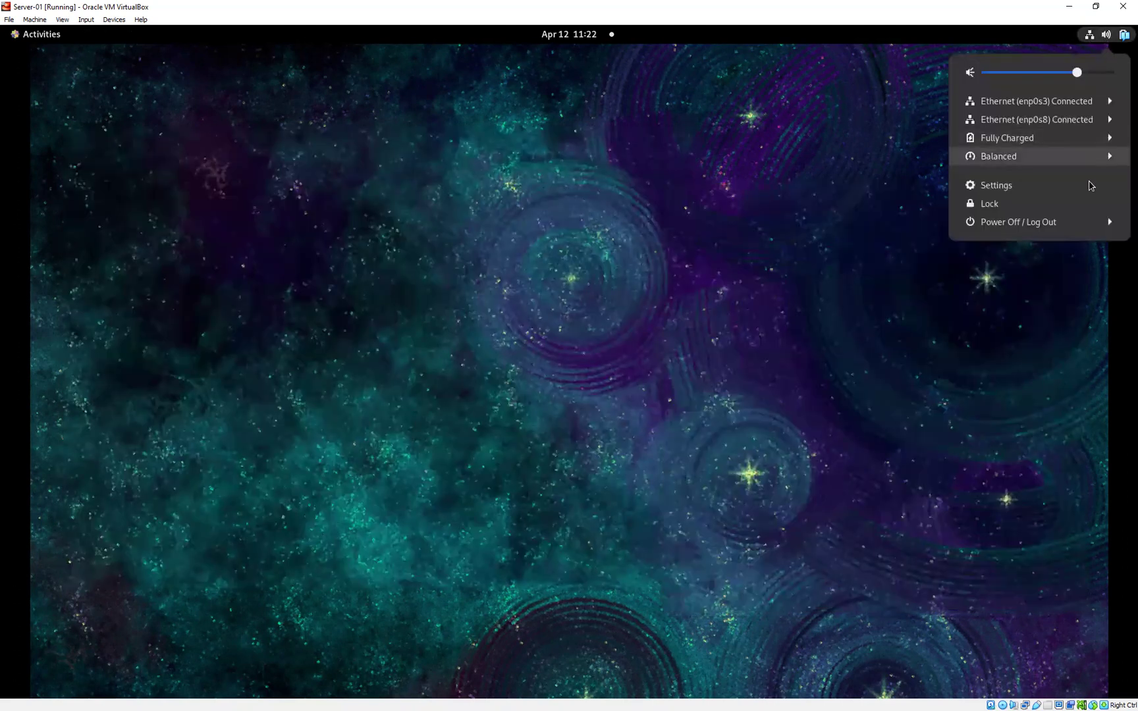
pyautogui.click(1041, 222)
pyautogui.click(1005, 310)
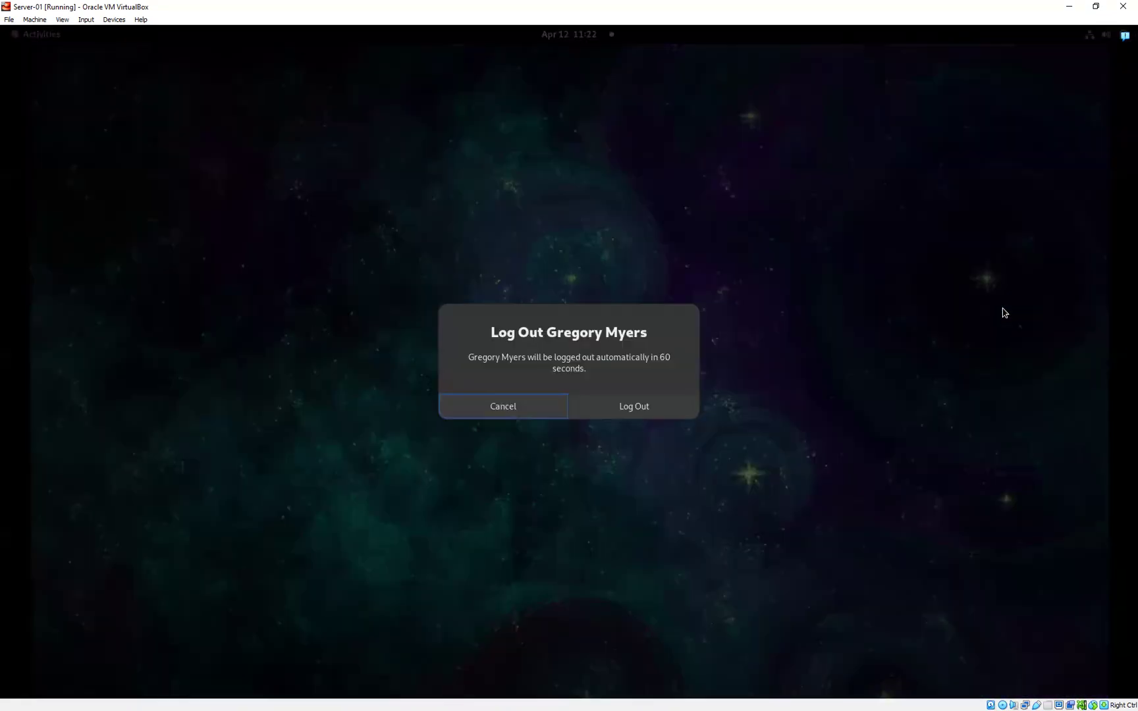
pyautogui.click(642, 414)
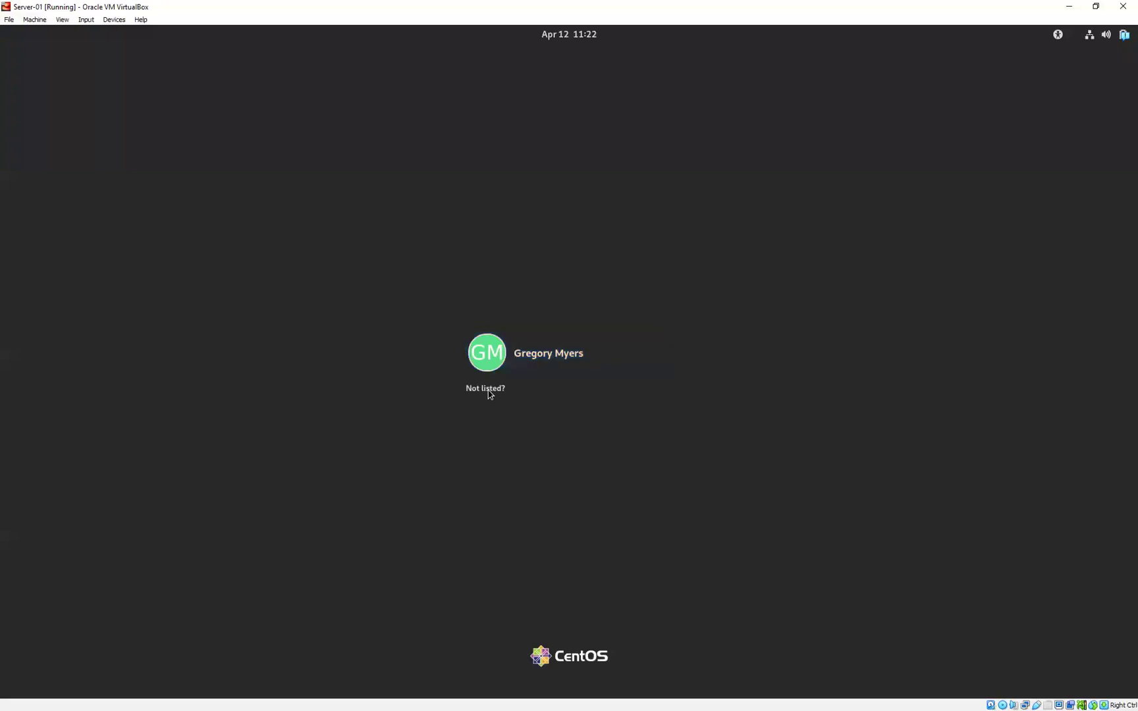
# Sign in as root via Not listed?, entering the root password.
pyautogui.click(490, 392)
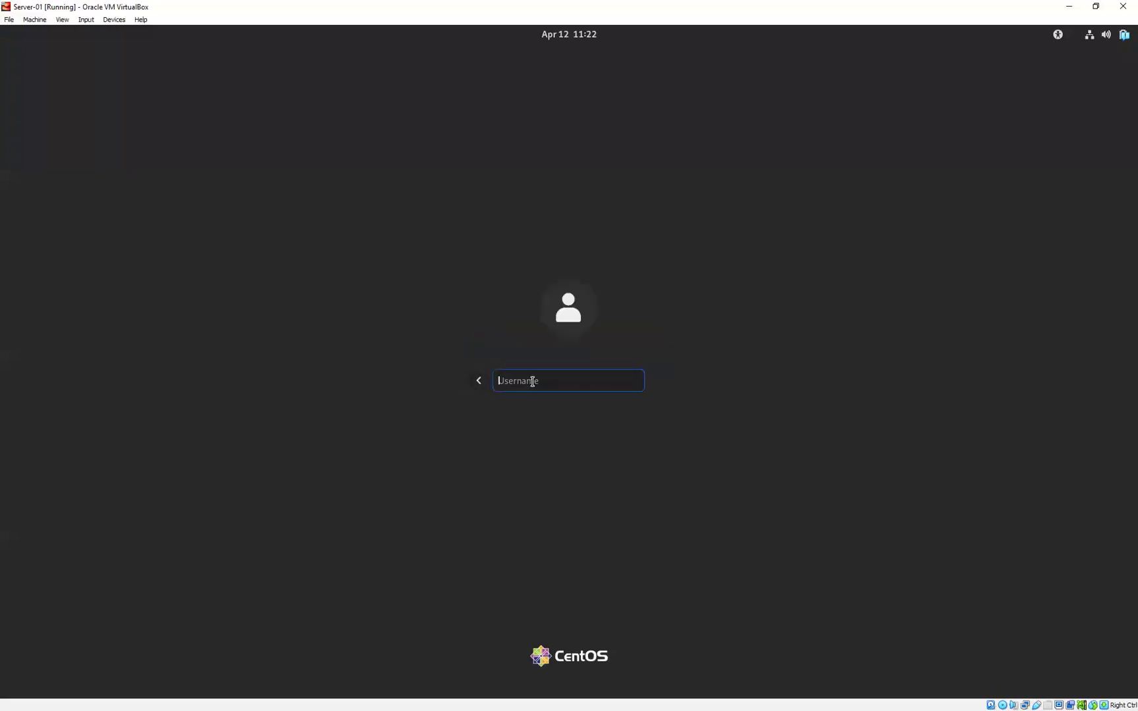
pyautogui.write('root')
pyautogui.press('Return')
pyautogui.write('•••••••••')
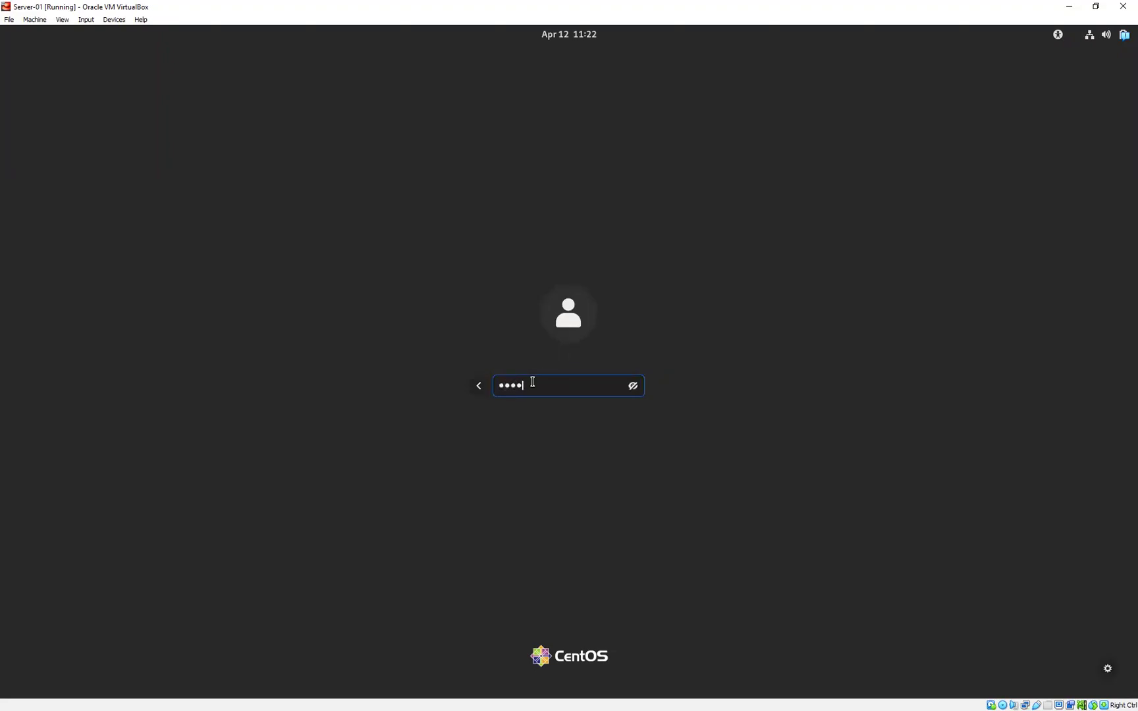
pyautogui.press('Return')
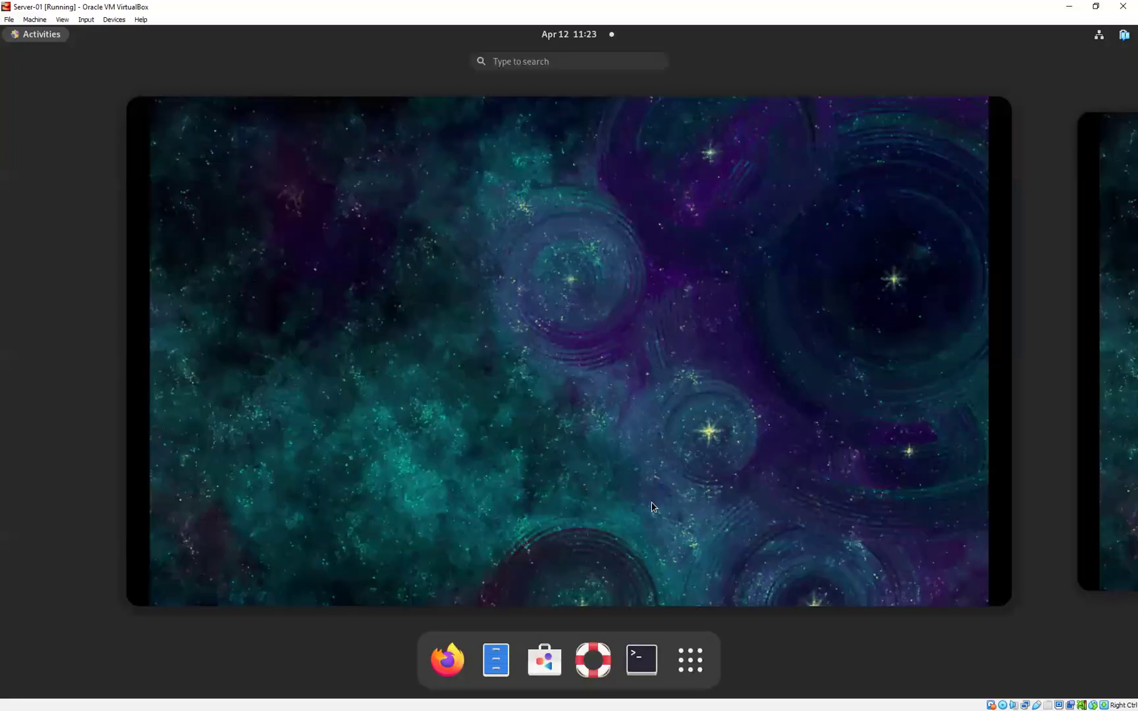
# In a new terminal, run usermod -aG wireshark for the regular user account.
pyautogui.click(642, 652)
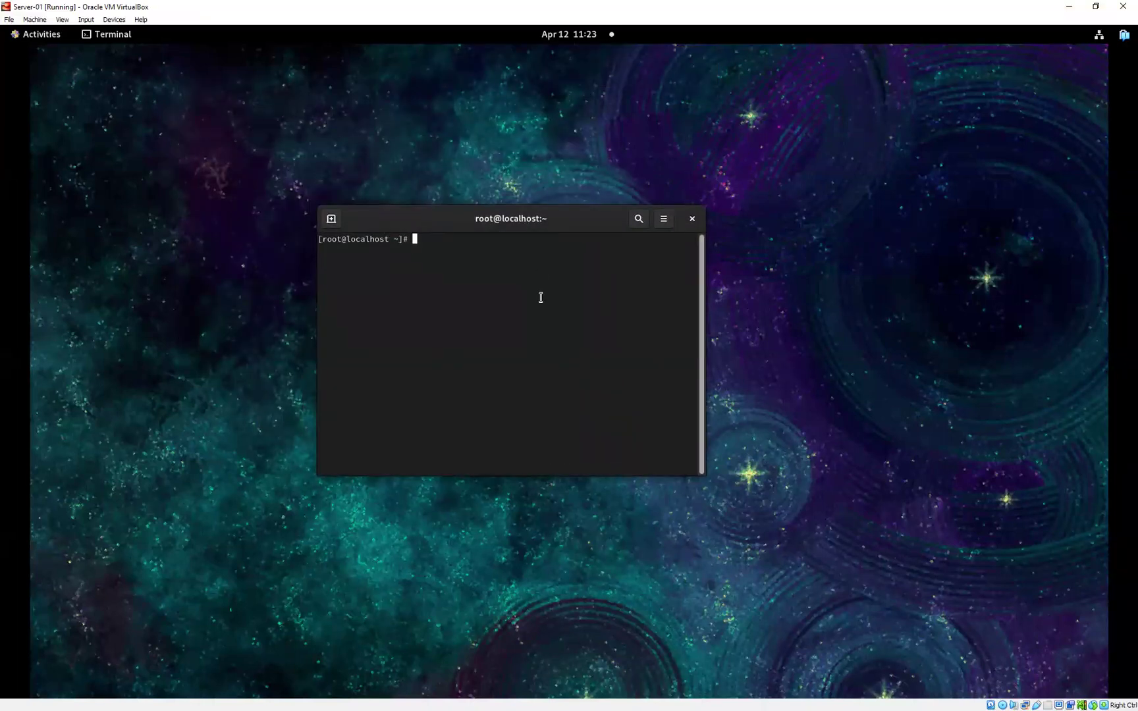
pyautogui.write('usermod -aG wireshark gmyers')
pyautogui.press('Return')
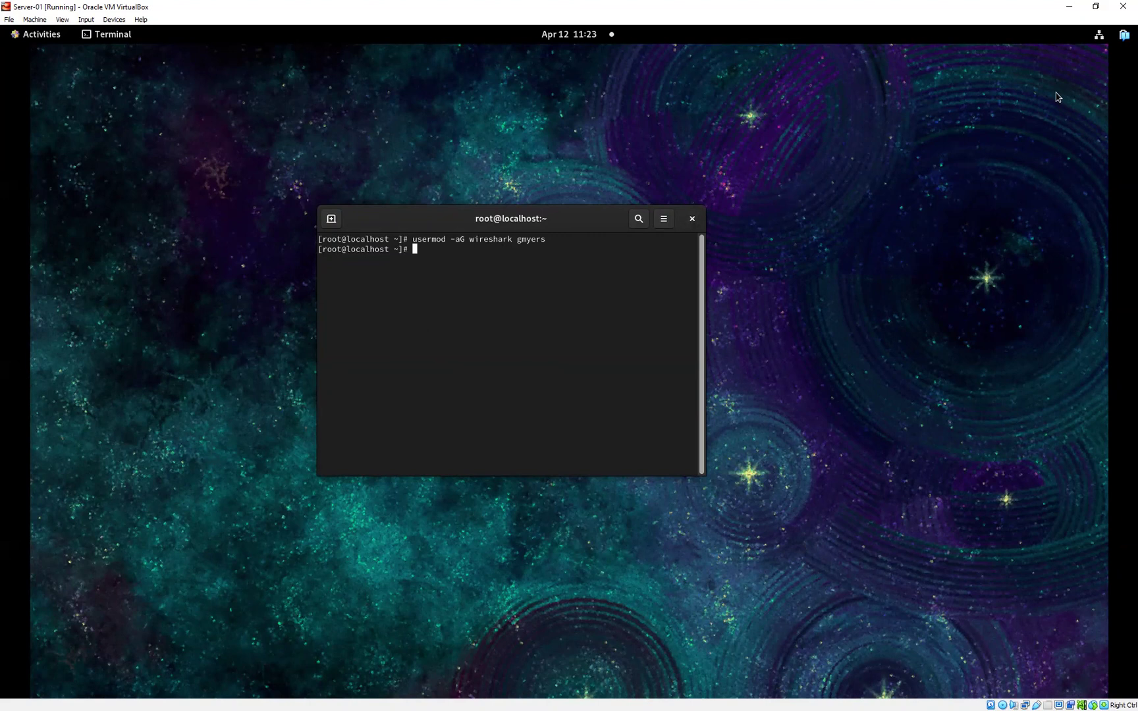
# Log root out of the session and confirm.
pyautogui.click(1103, 40)
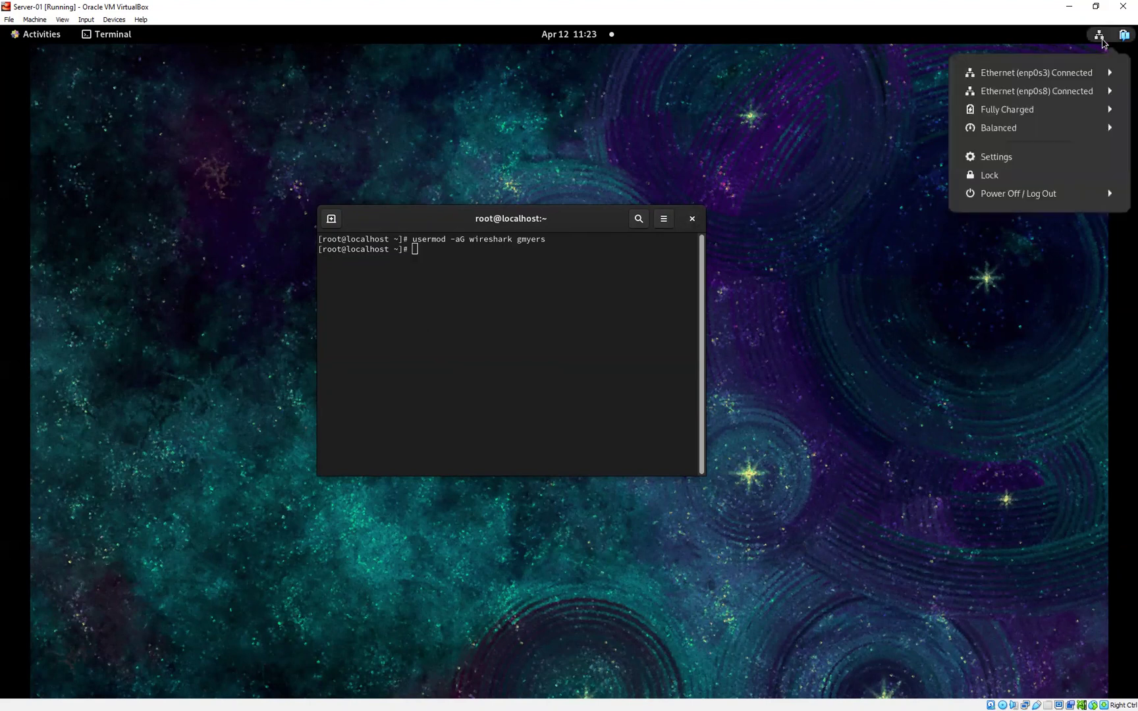
pyautogui.click(1058, 199)
pyautogui.click(1039, 283)
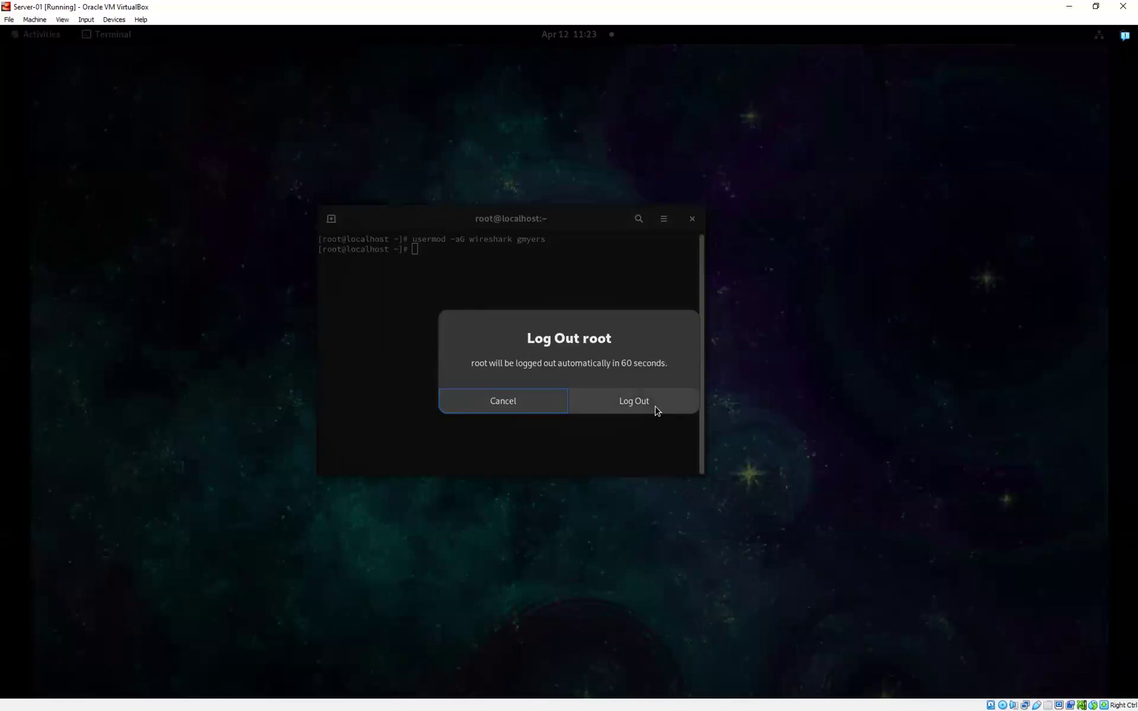
pyautogui.click(655, 409)
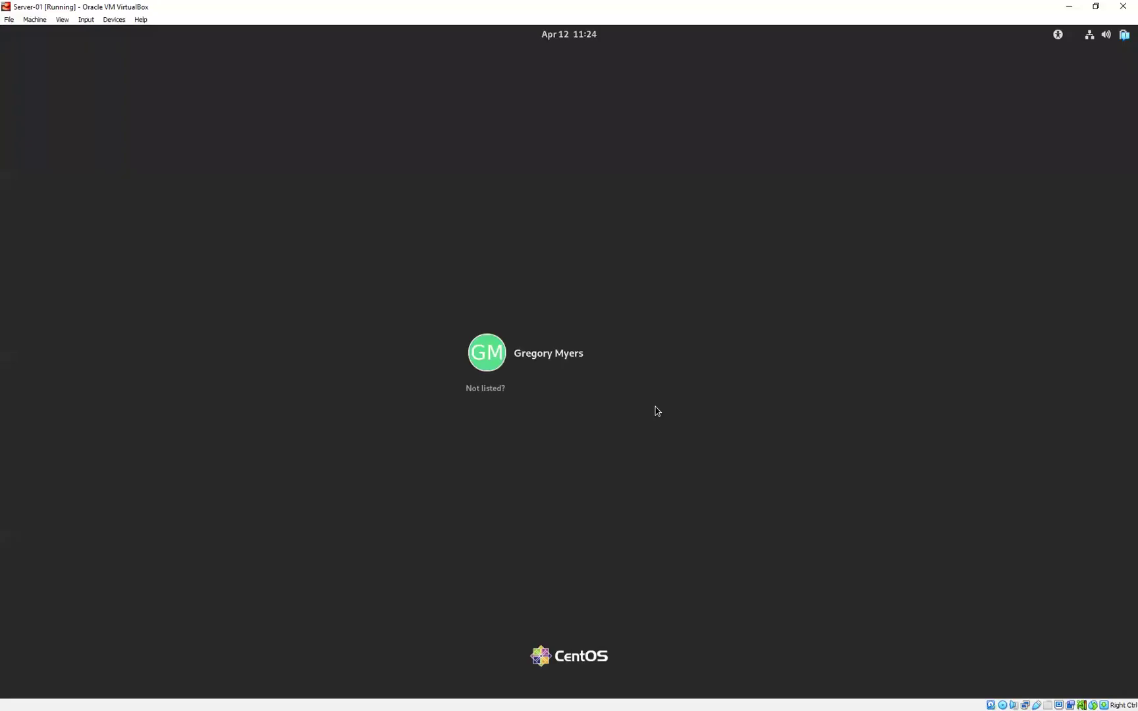
# Sign back in as the regular user with the account password.
pyautogui.click(499, 352)
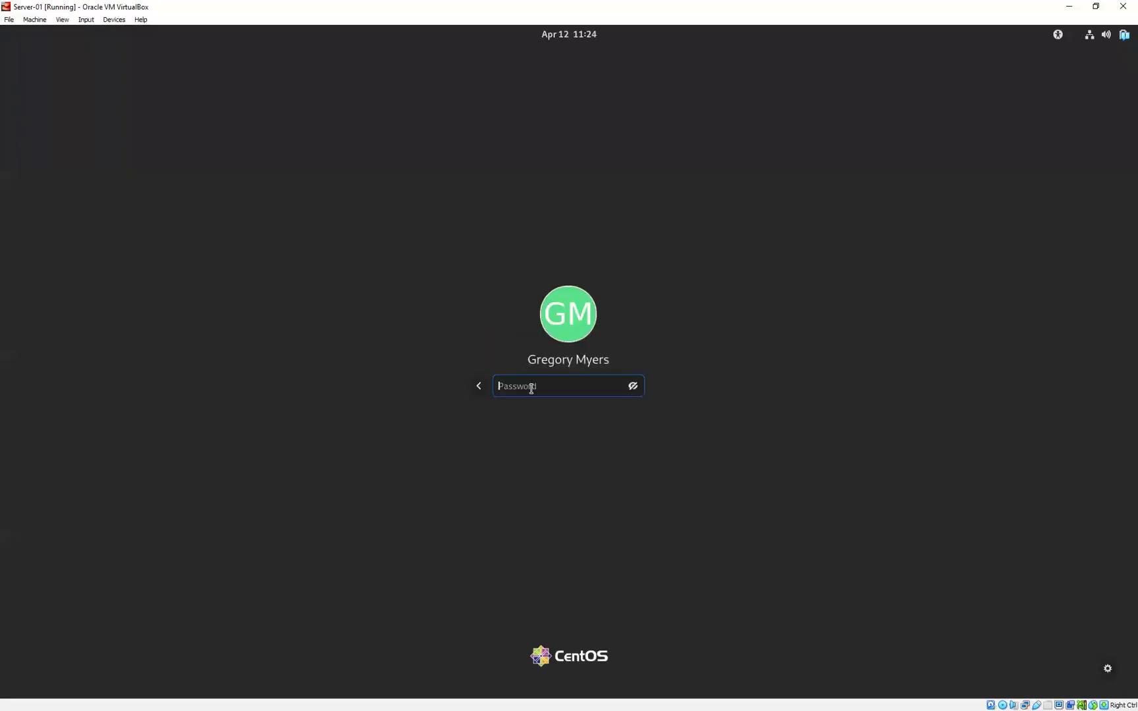
pyautogui.write('**********')
pyautogui.press('Return')
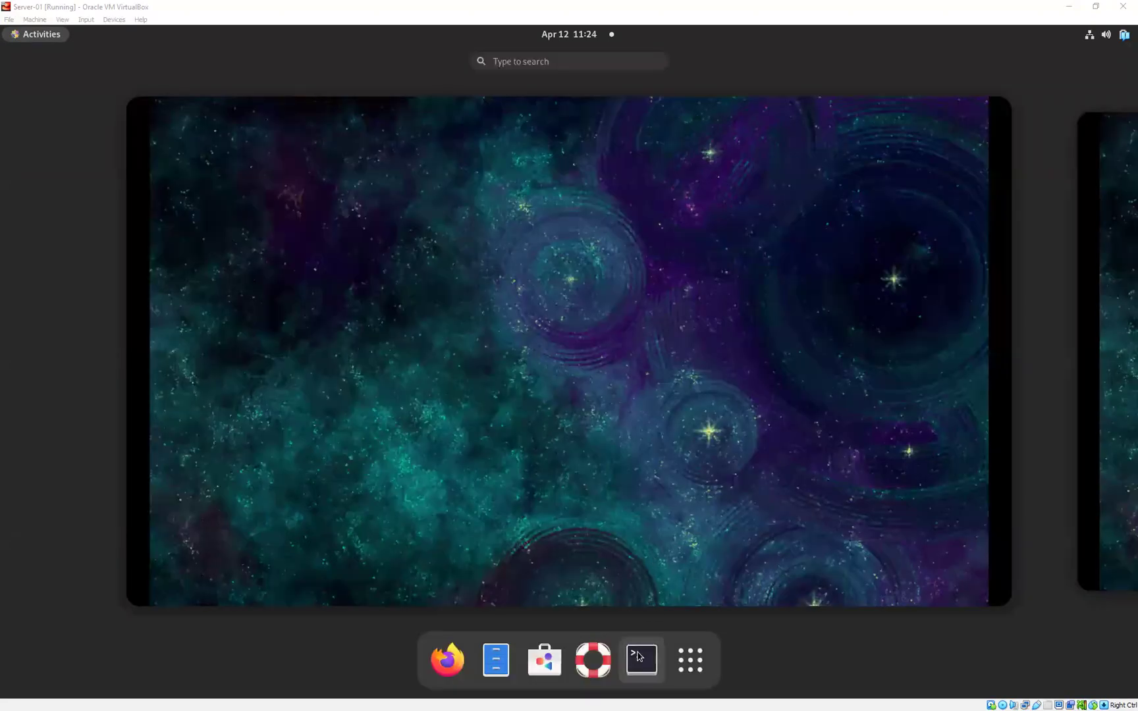
# Open a terminal, move it to the right, and launch Wireshark with wireshark.
pyautogui.click(639, 658)
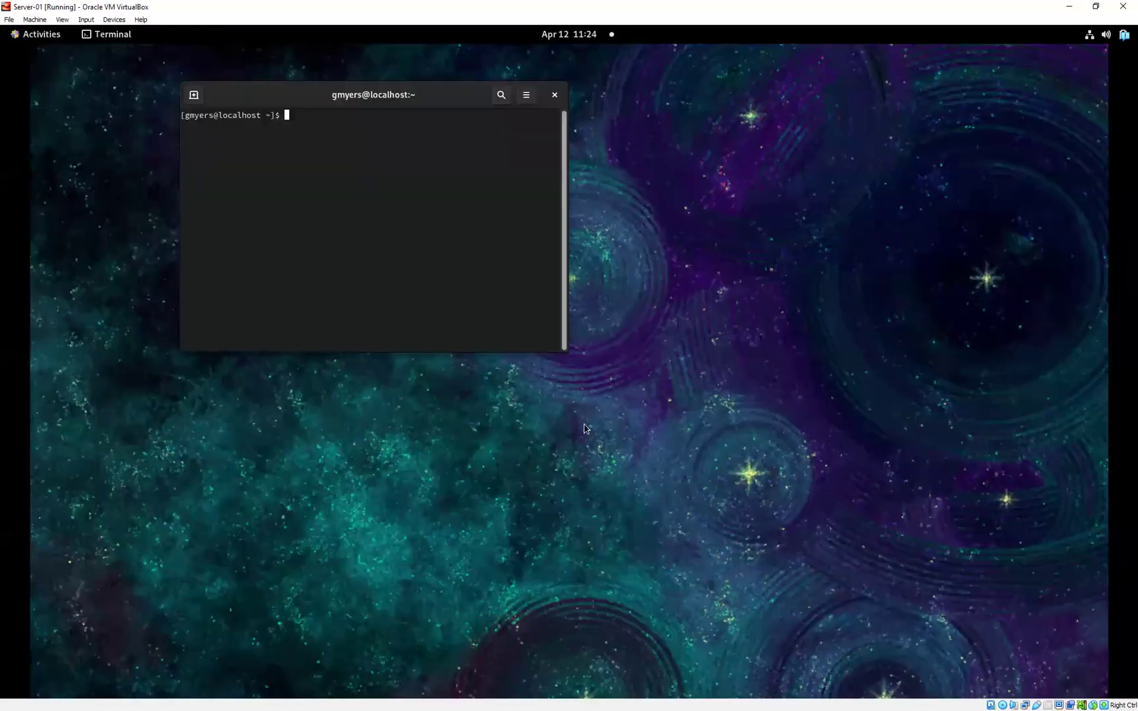
pyautogui.moveTo(392, 104); pyautogui.dragTo(958, 160)
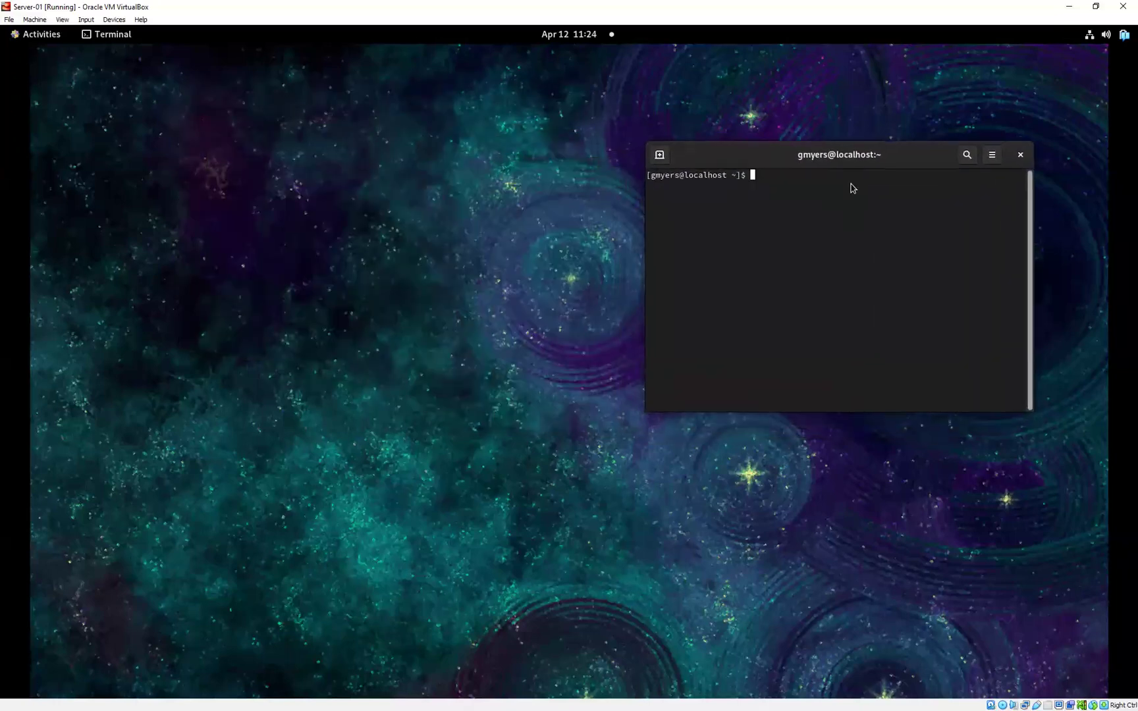
pyautogui.write('wireshark')
pyautogui.press('Return')
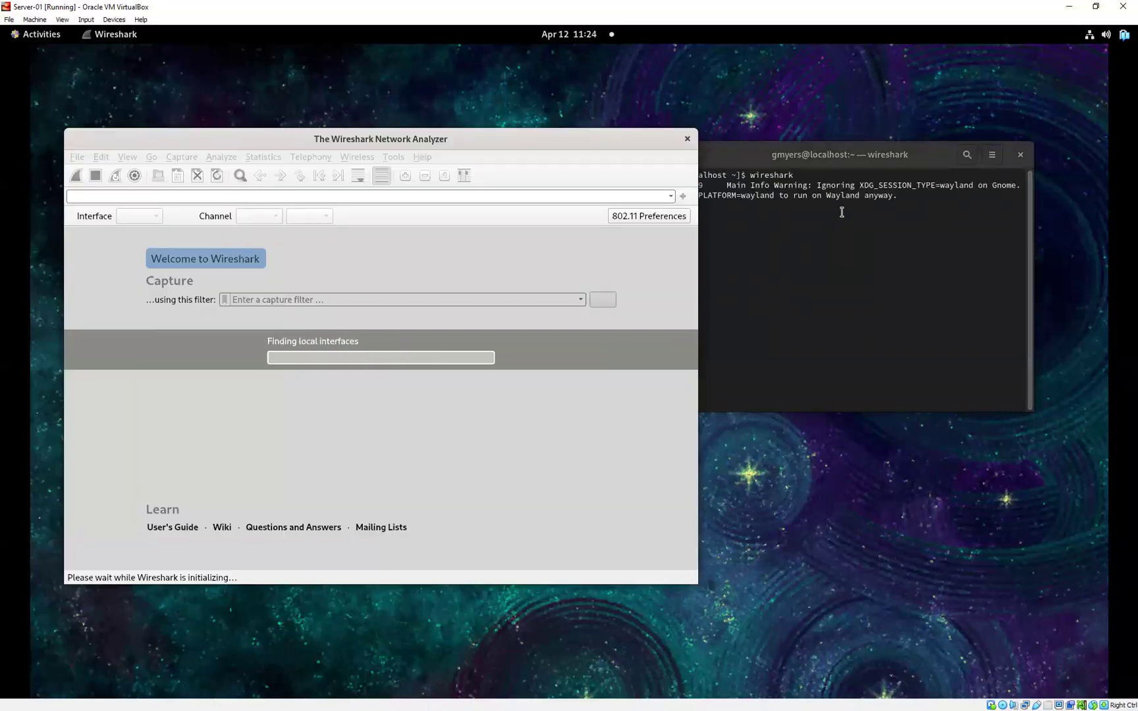
# Run ifconfig in a second terminal tab and make the window taller to show all output.
pyautogui.click(809, 170)
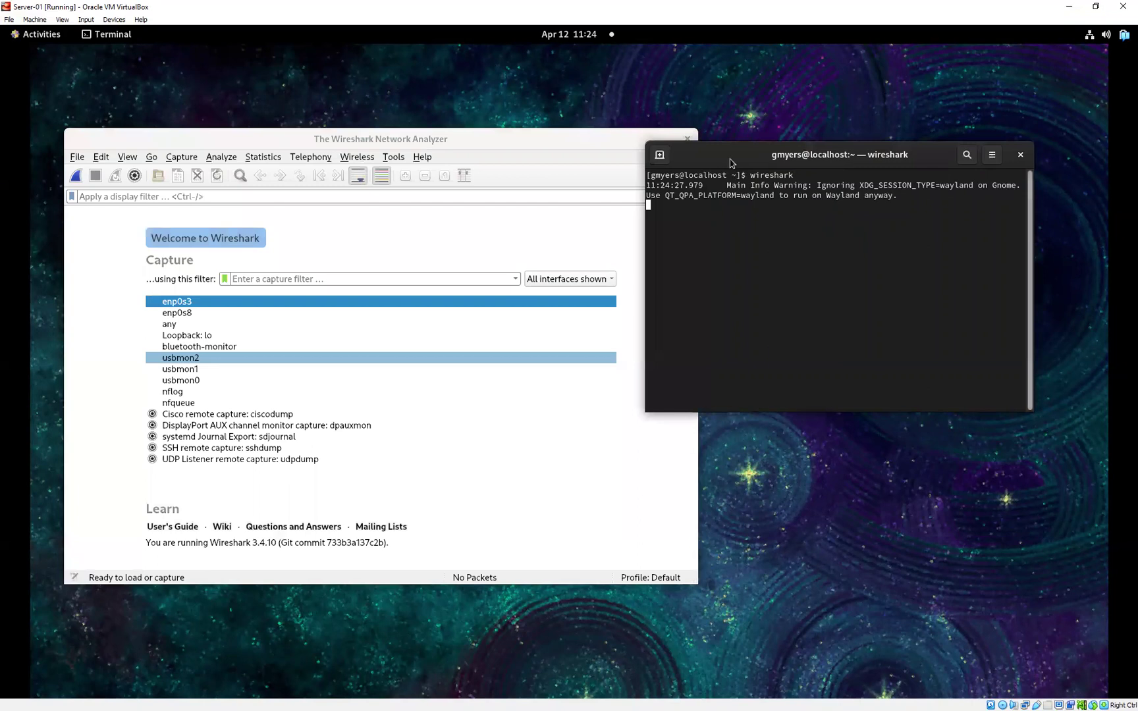
pyautogui.click(659, 155)
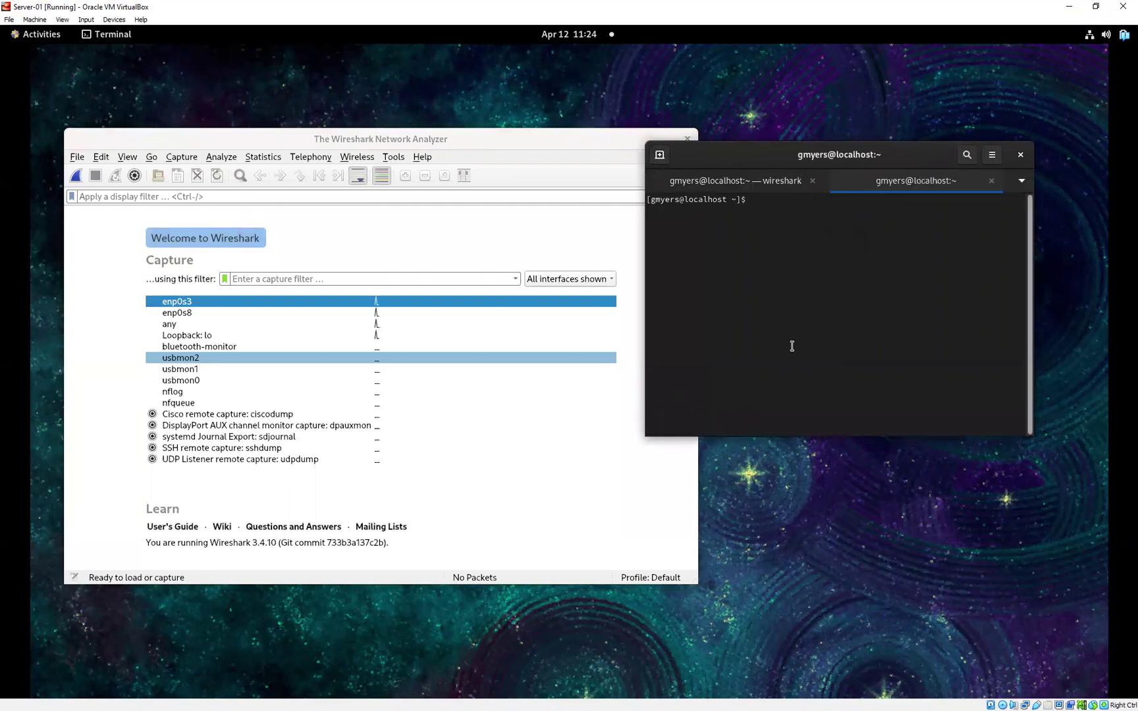
pyautogui.write('ifocni')
pyautogui.press('BackSpace')
pyautogui.press('BackSpace')
pyautogui.press('BackSpace')
pyautogui.press('BackSpace')
pyautogui.write('config')
pyautogui.press('Return')
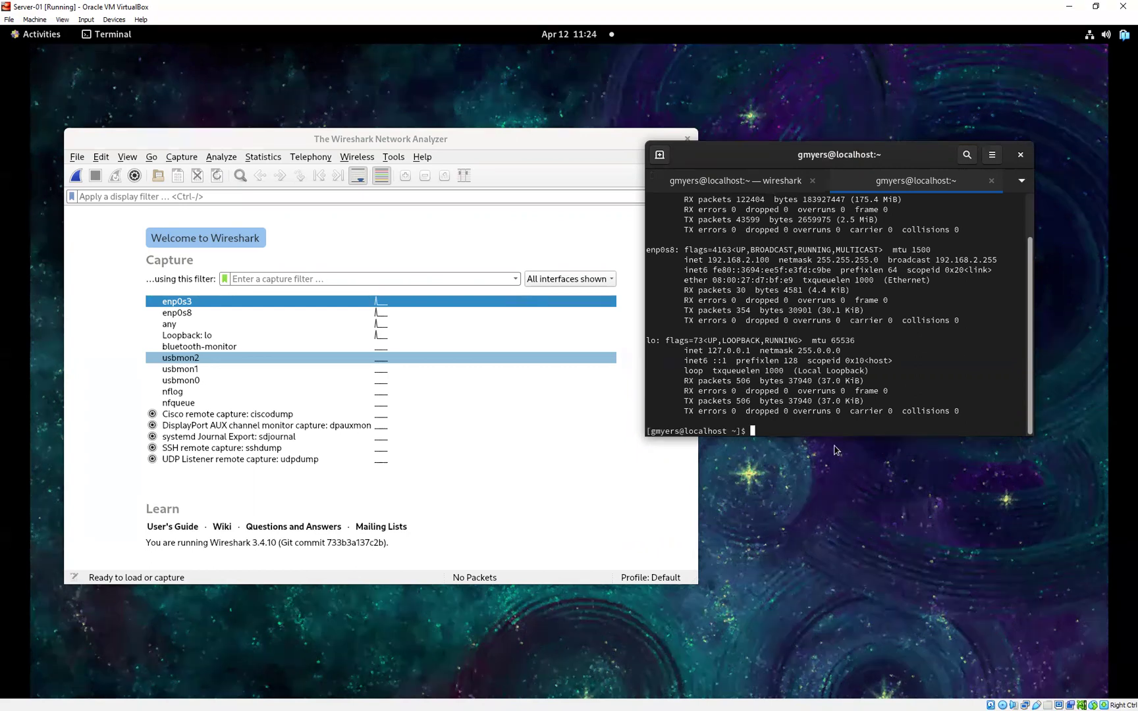
pyautogui.moveTo(834, 436); pyautogui.dragTo(848, 599)
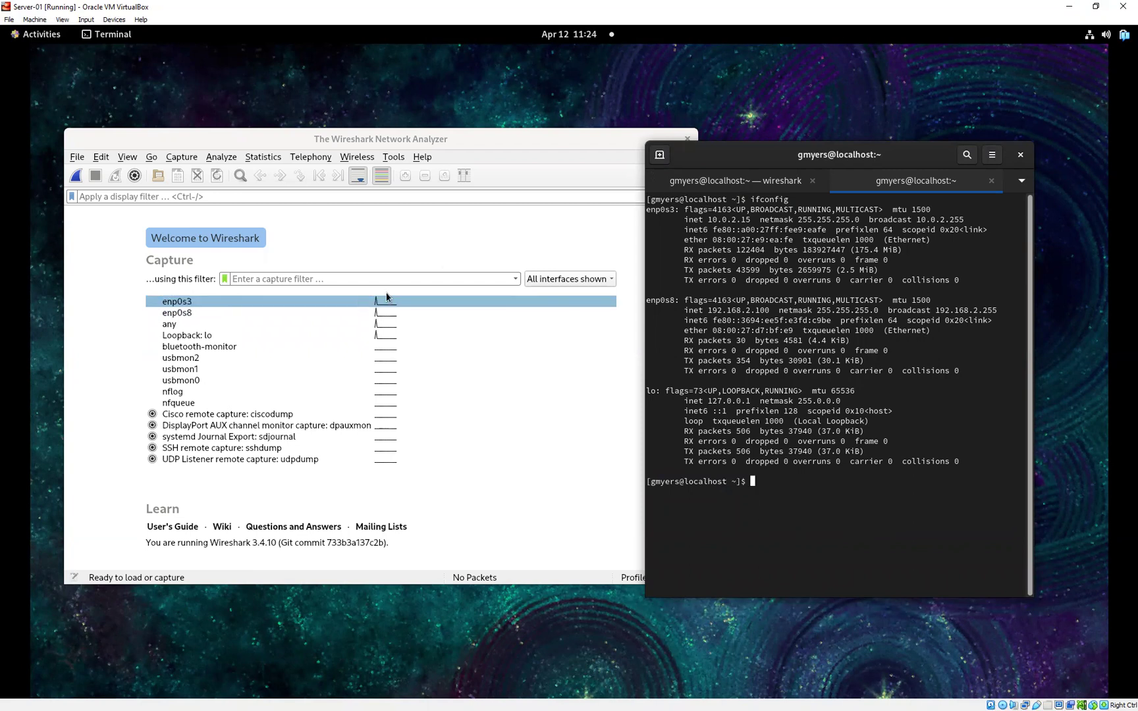
# Note enp0s8's 192.168.2.100 address, then start a live capture on enp0s8 in Wireshark.
pyautogui.moveTo(667, 209); pyautogui.dragTo(677, 209)
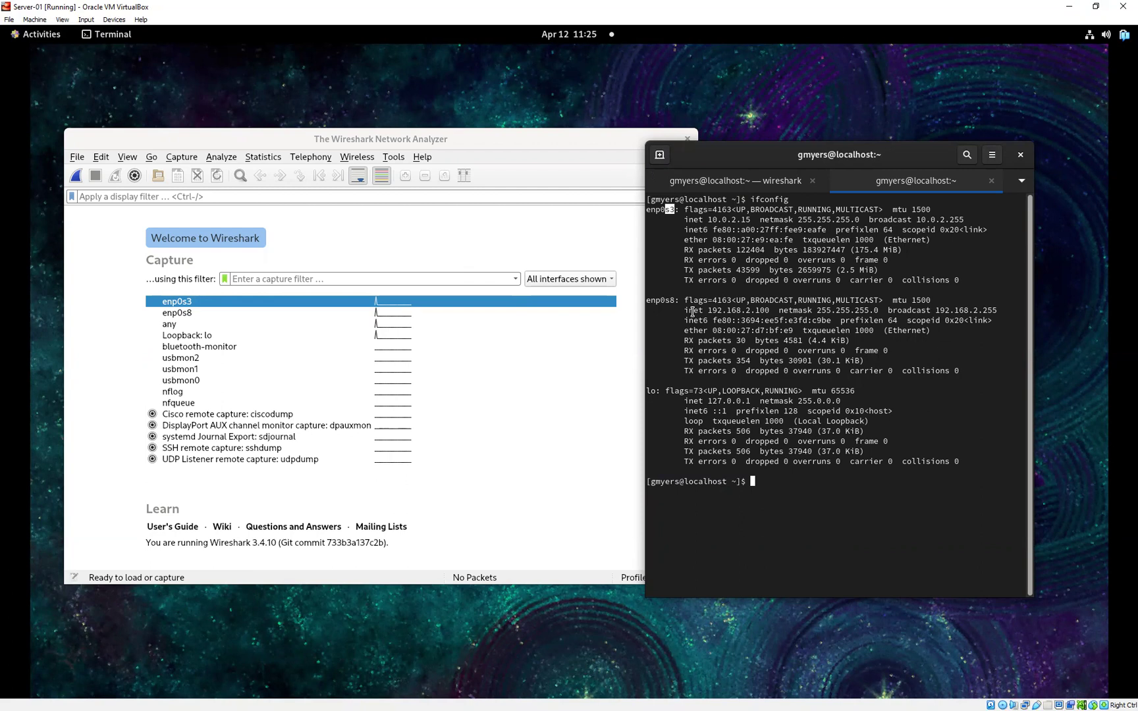
pyautogui.click(672, 303)
pyautogui.moveTo(708, 311); pyautogui.dragTo(771, 313)
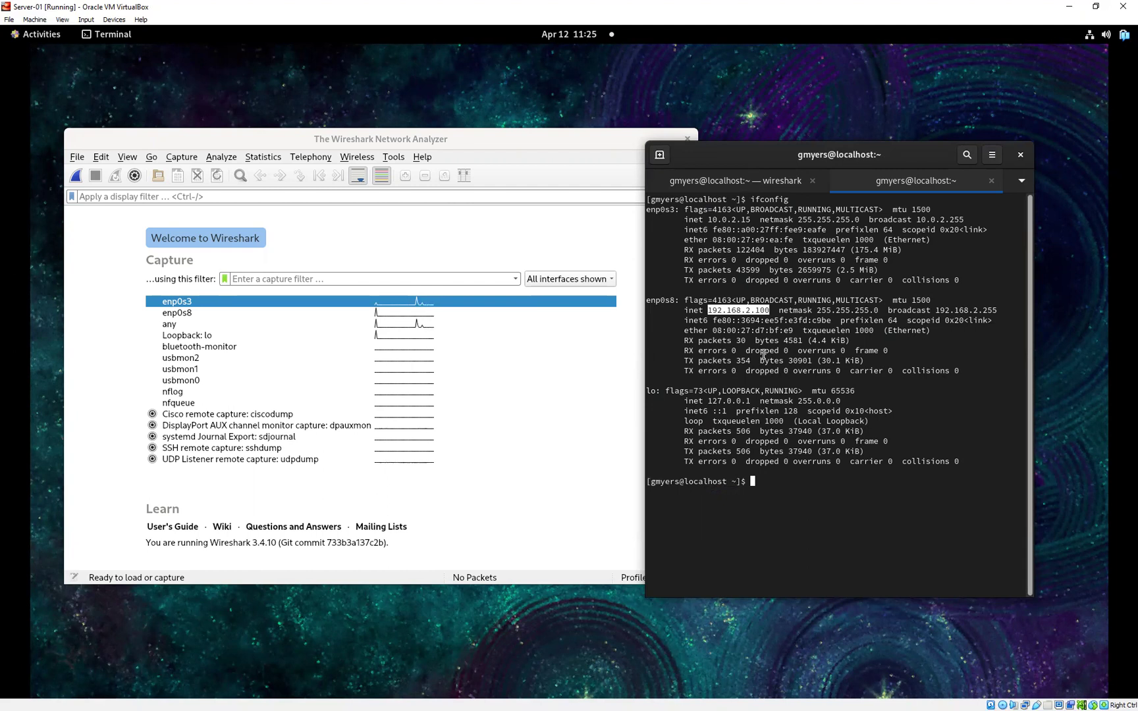
pyautogui.click(193, 320)
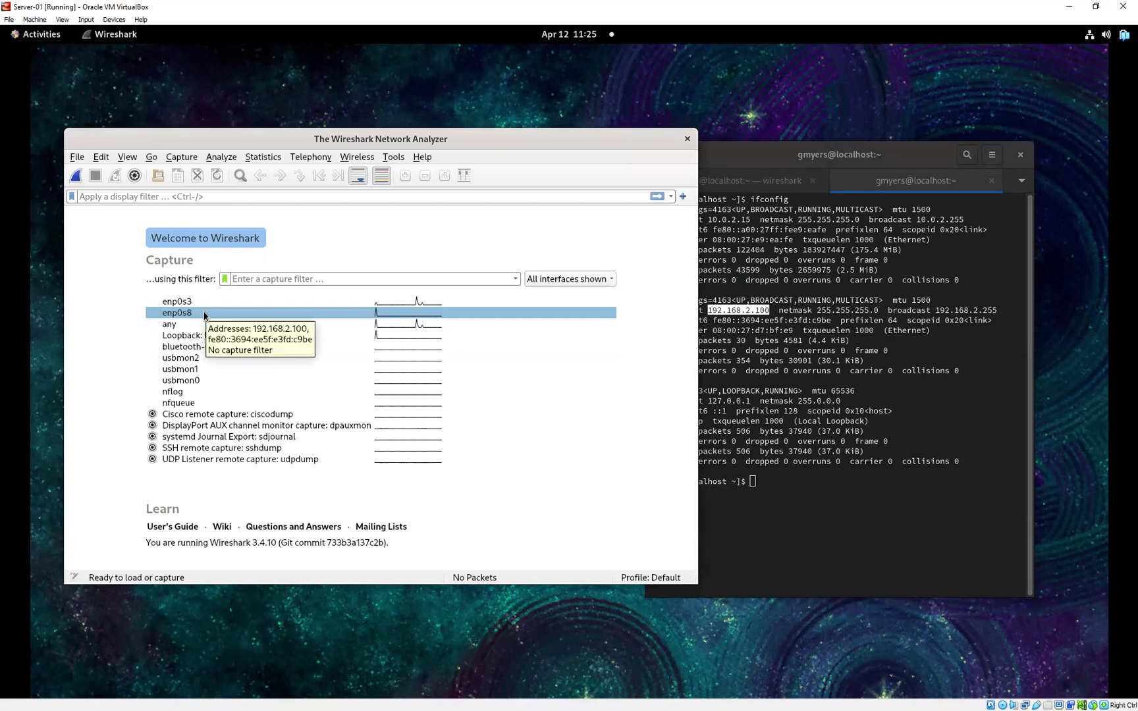
pyautogui.doubleClick(204, 314)
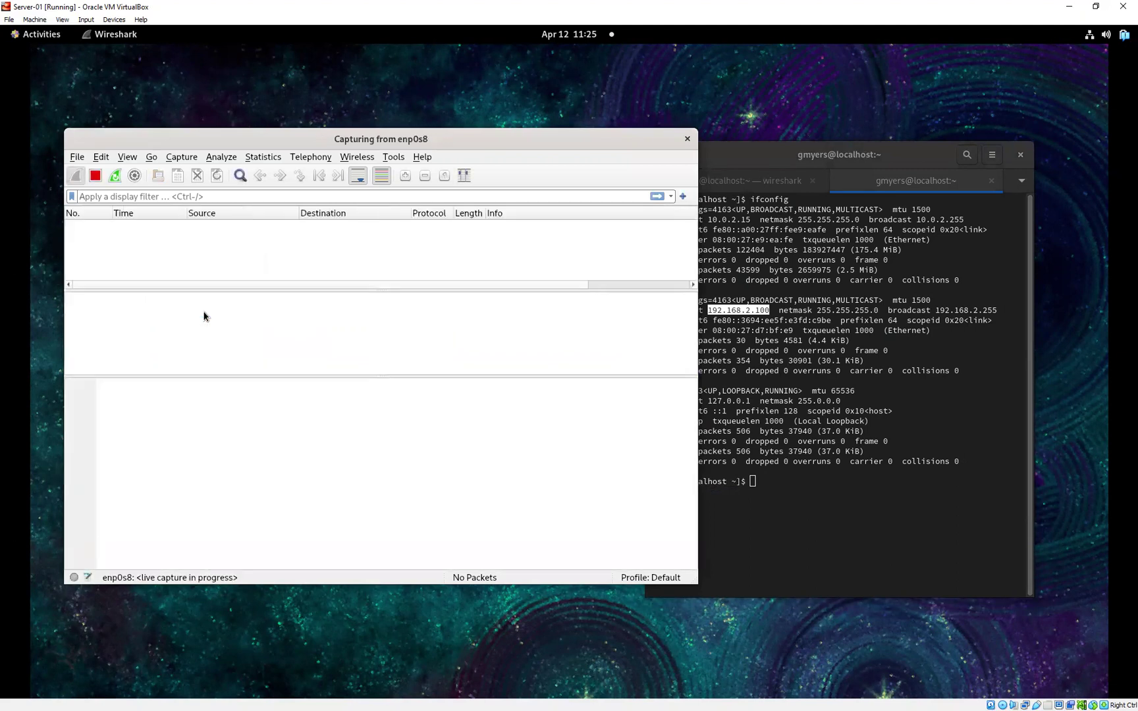
# Shrink and reposition the capture window, enlarge its packet panes, then maximize the Client-01 VM.
pyautogui.moveTo(510, 137); pyautogui.dragTo(672, 111)
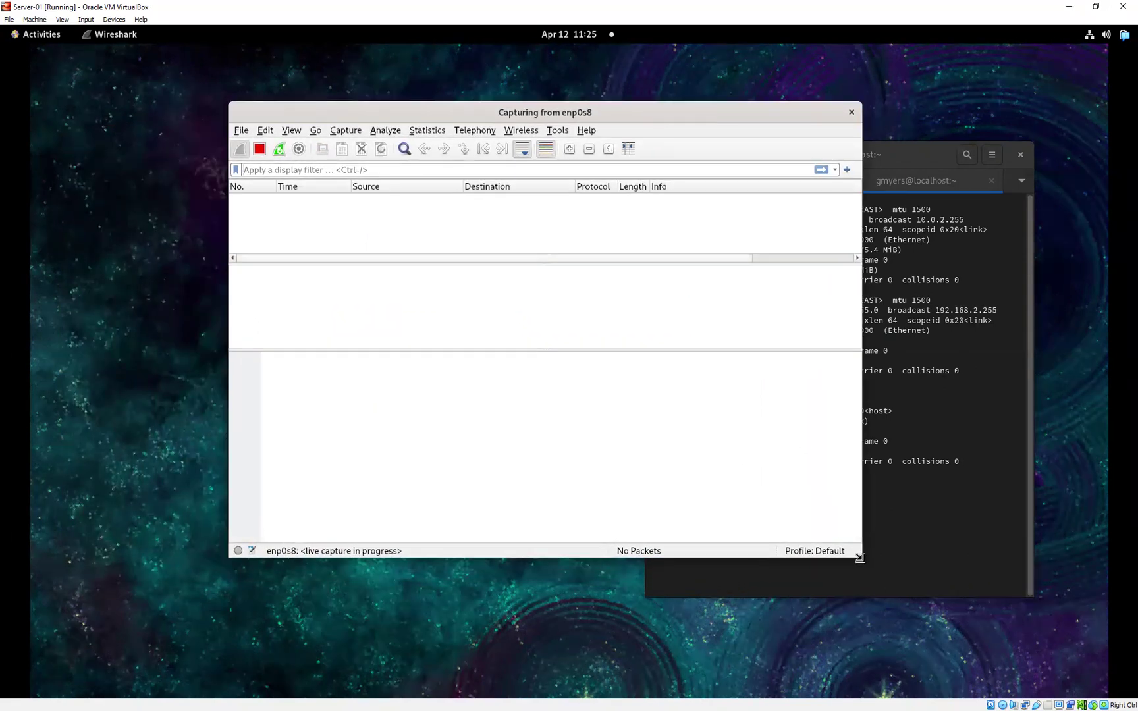
pyautogui.moveTo(859, 558); pyautogui.dragTo(676, 554)
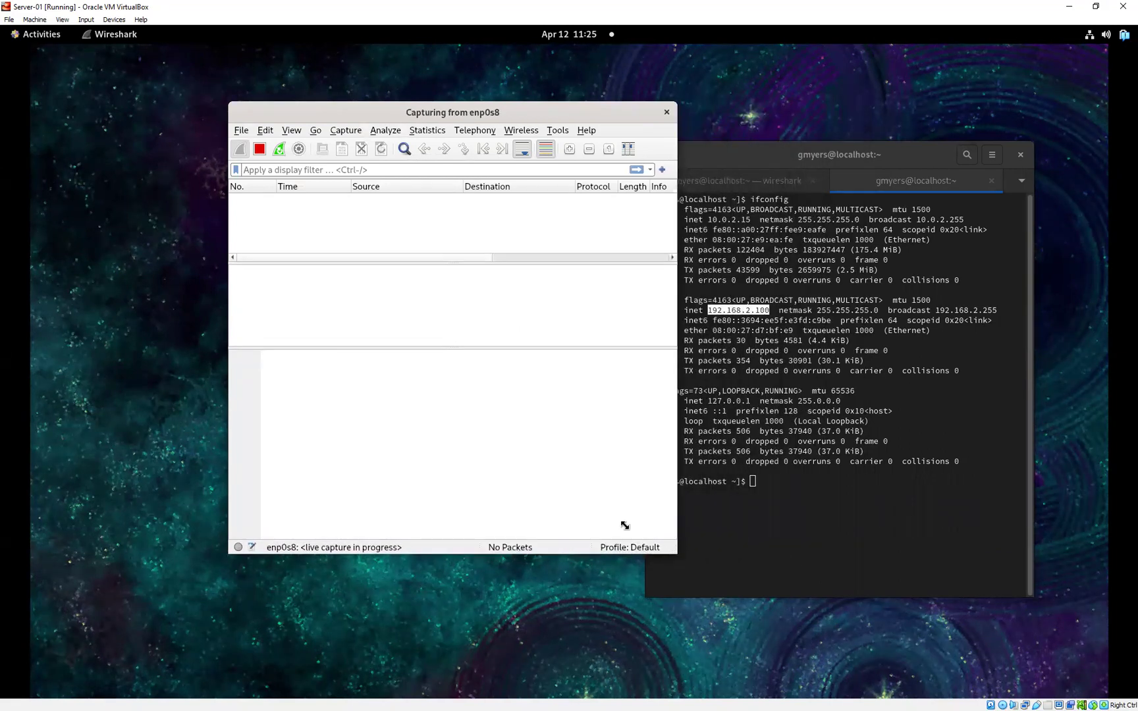
pyautogui.moveTo(439, 346); pyautogui.dragTo(435, 446)
pyautogui.moveTo(460, 262); pyautogui.dragTo(457, 337)
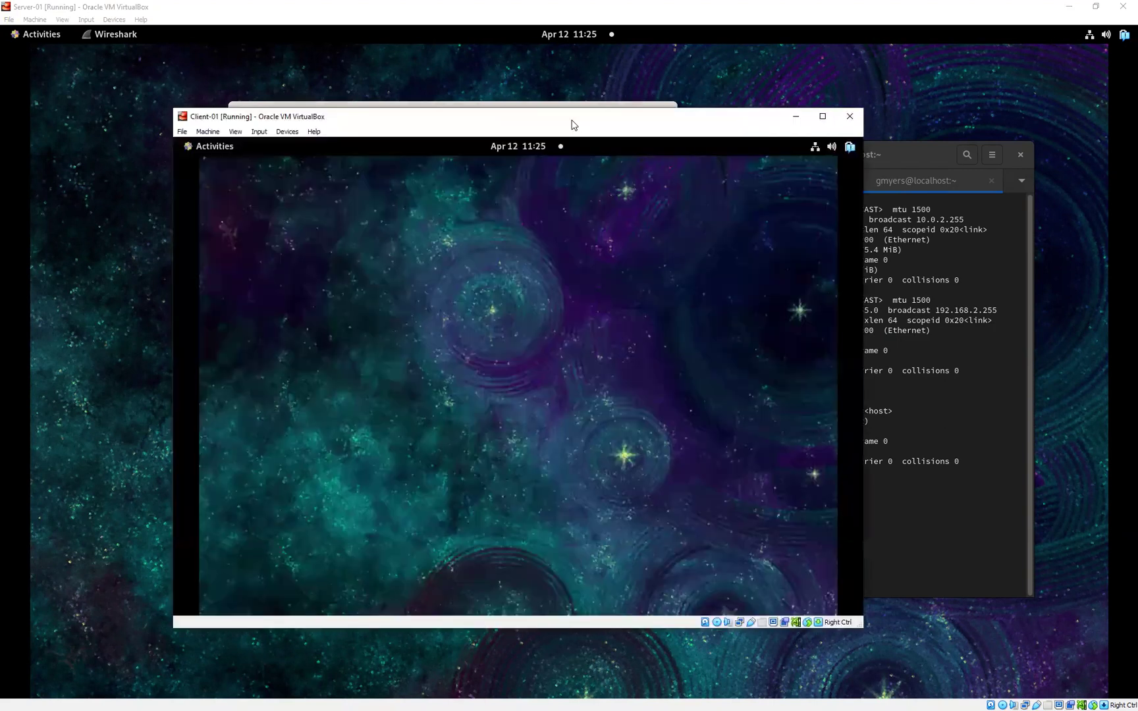
pyautogui.doubleClick(572, 122)
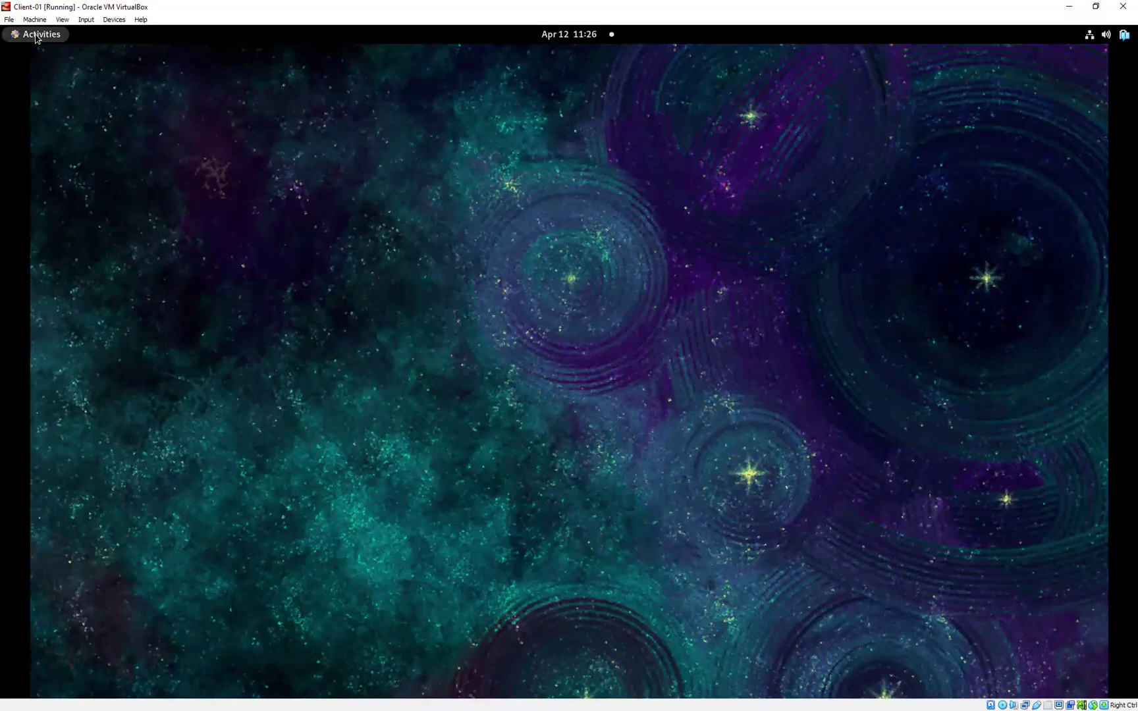
# On Client-01, open a terminal, move it lower, and enter the ifconfig command.
pyautogui.press('super')
pyautogui.click(641, 658)
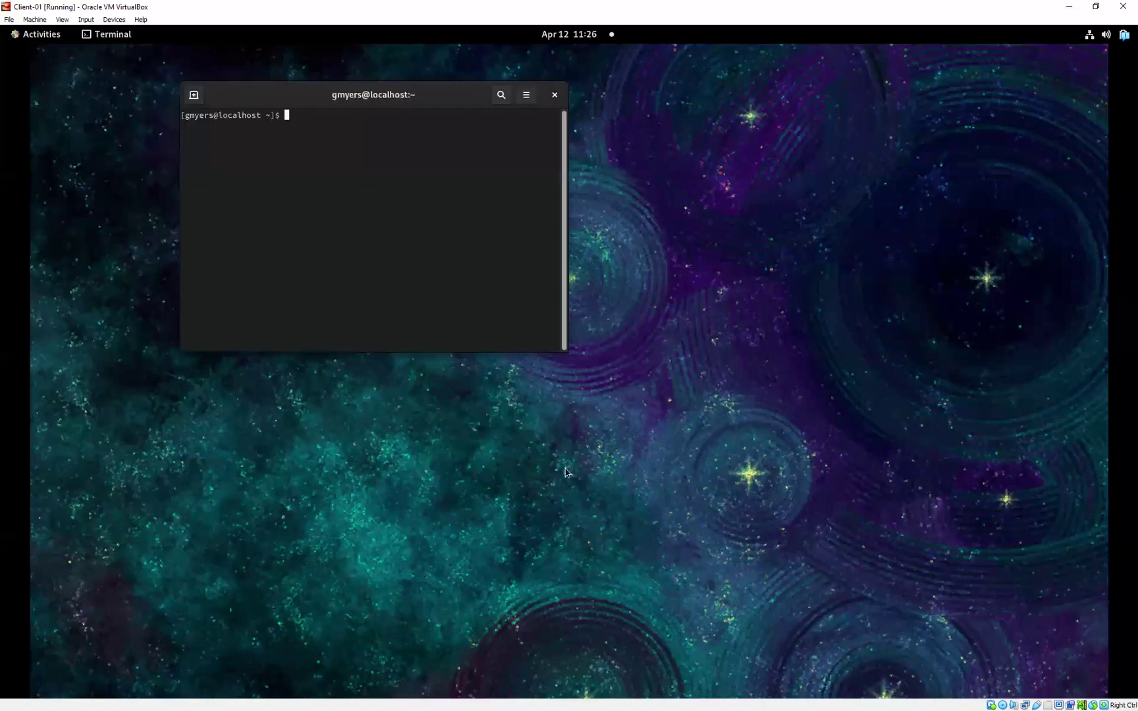
pyautogui.moveTo(397, 104); pyautogui.dragTo(402, 160)
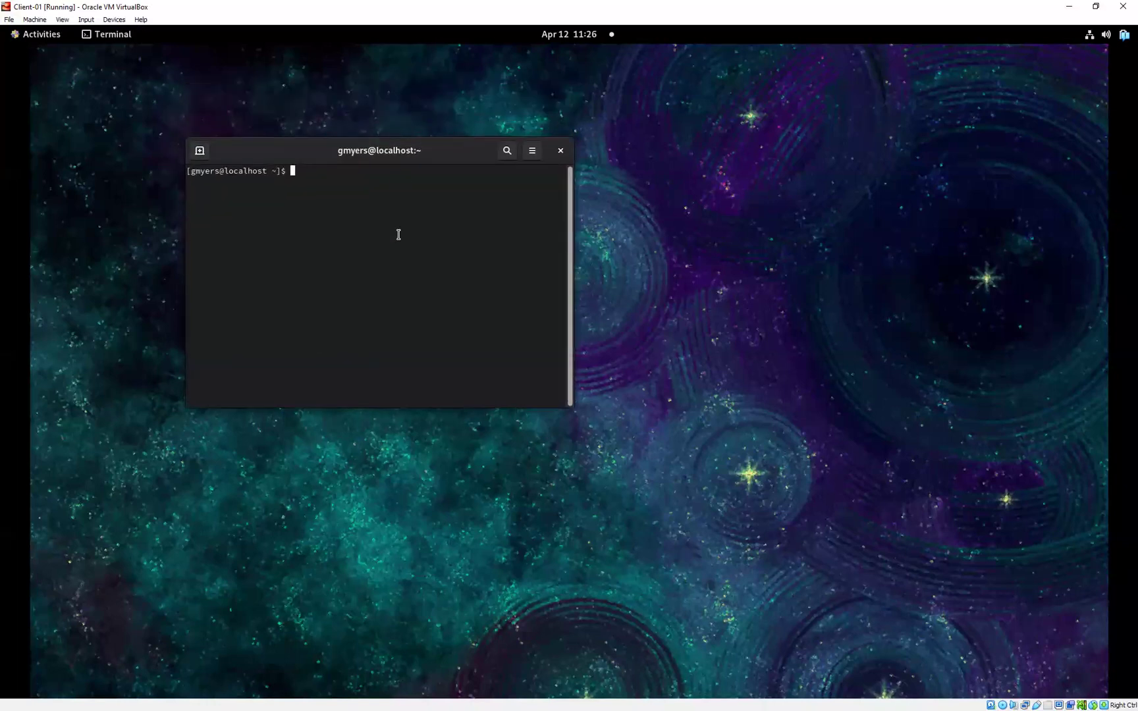
pyautogui.write('ifo')
pyautogui.write('con')
pyautogui.write('fig')
# Run ifconfig on the client and enlarge the terminal to show the full output.
pyautogui.press('Return')
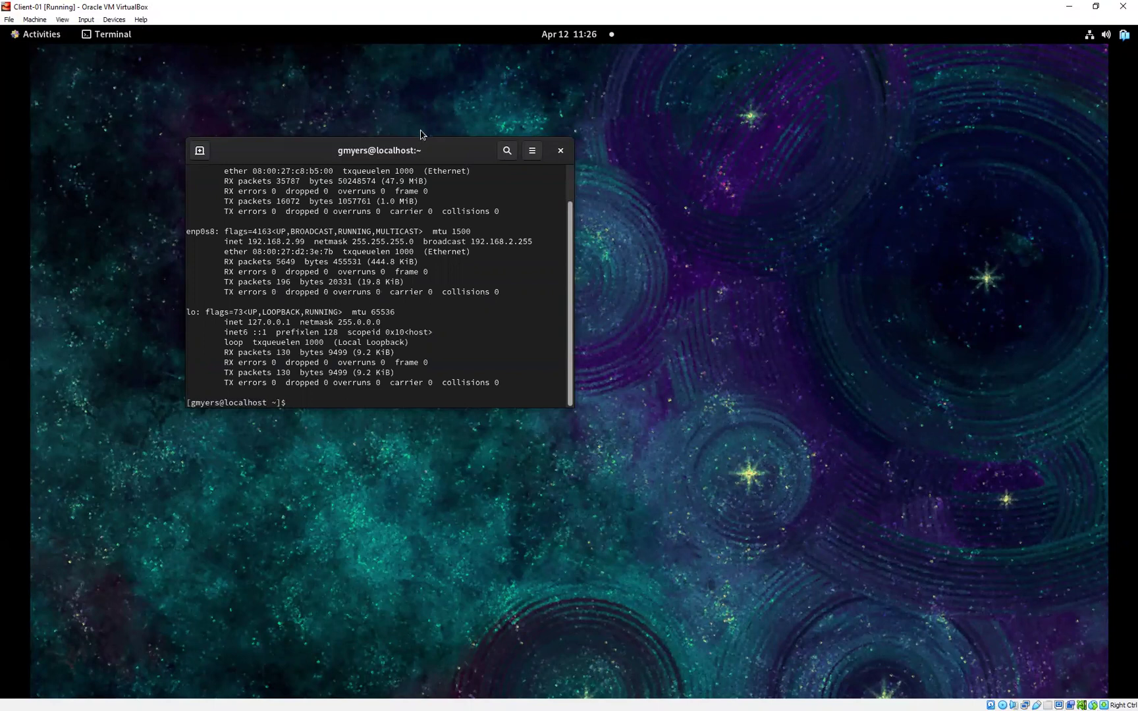
pyautogui.moveTo(415, 140); pyautogui.dragTo(399, 68)
pyautogui.moveTo(352, 406); pyautogui.dragTo(353, 446)
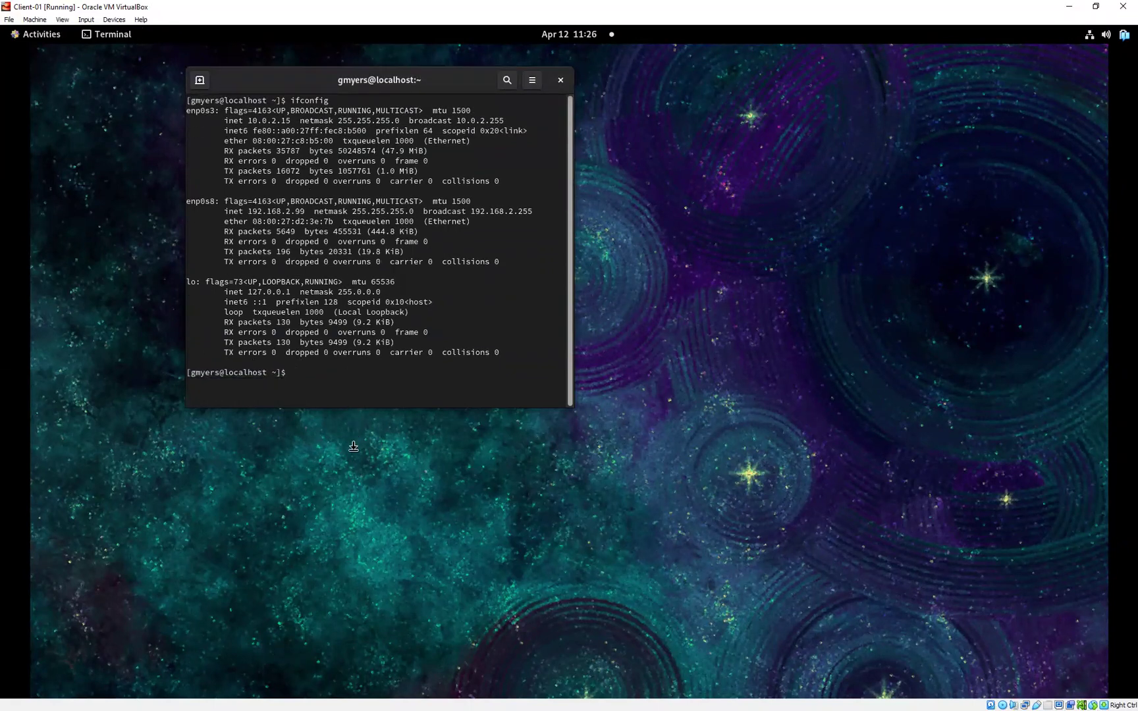
pyautogui.moveTo(332, 86); pyautogui.dragTo(257, 120)
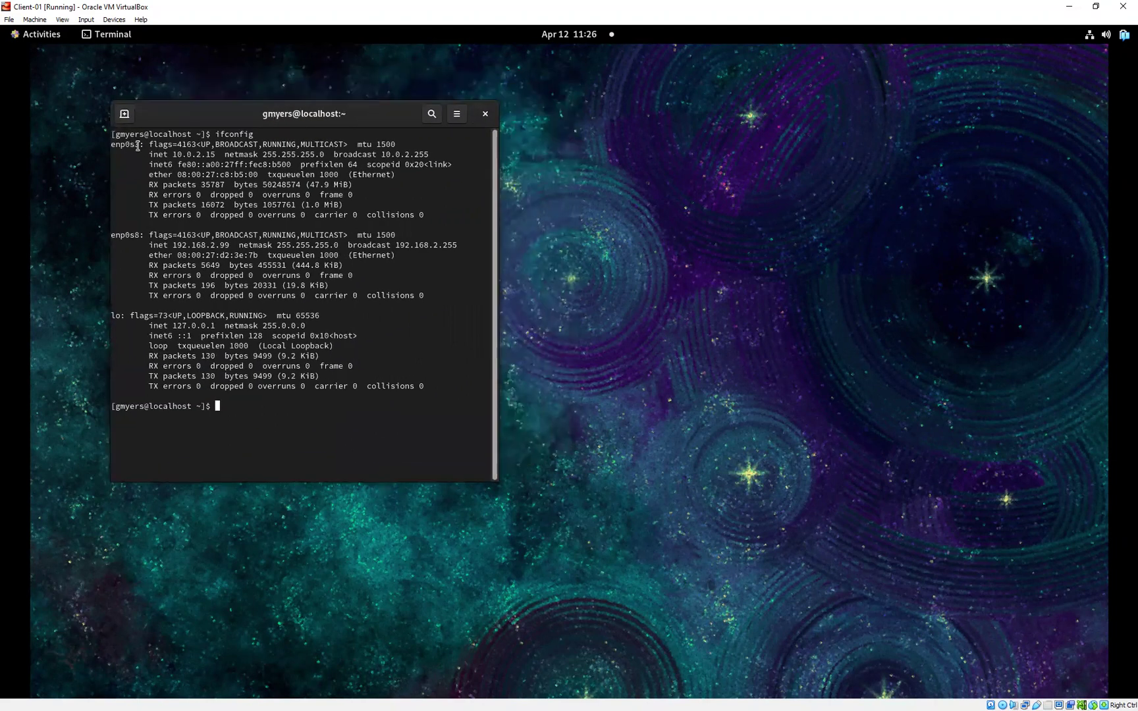
# Highlight 10.0.2.15, enp0s8 and netmask 255.255.255.0, then restore Client-01 and snap it left.
pyautogui.moveTo(175, 154); pyautogui.dragTo(224, 157)
pyautogui.moveTo(131, 235); pyautogui.dragTo(140, 235)
pyautogui.click(206, 252)
pyautogui.moveTo(277, 245); pyautogui.dragTo(338, 245)
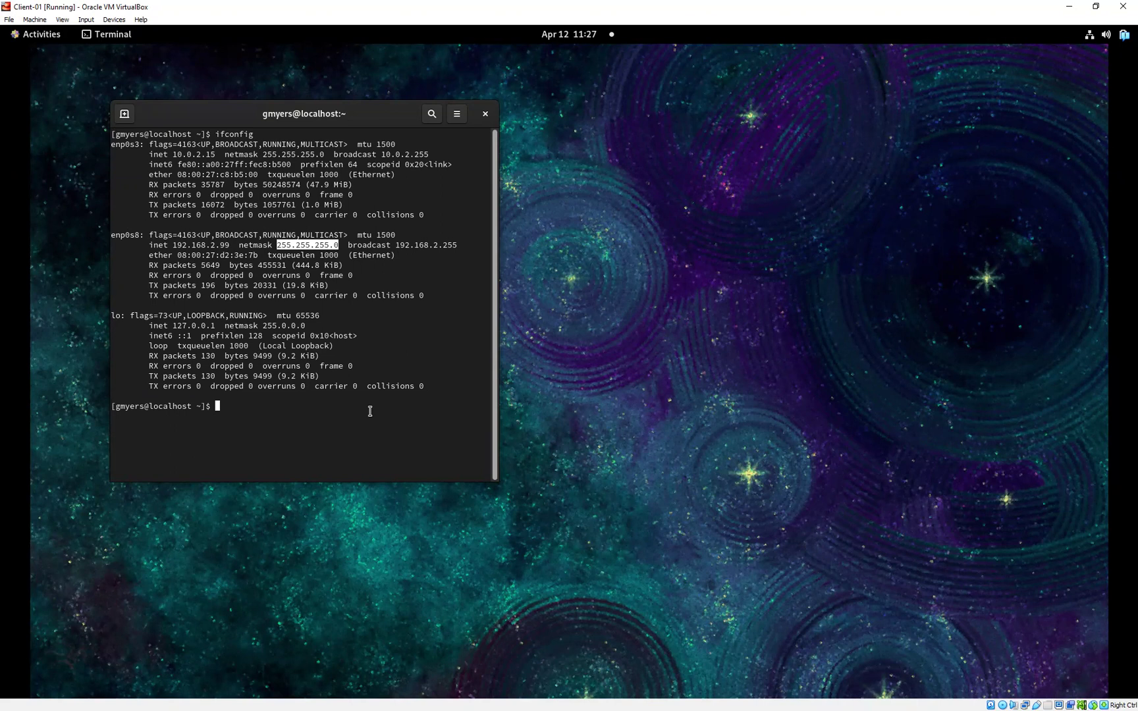
pyautogui.doubleClick(471, 8)
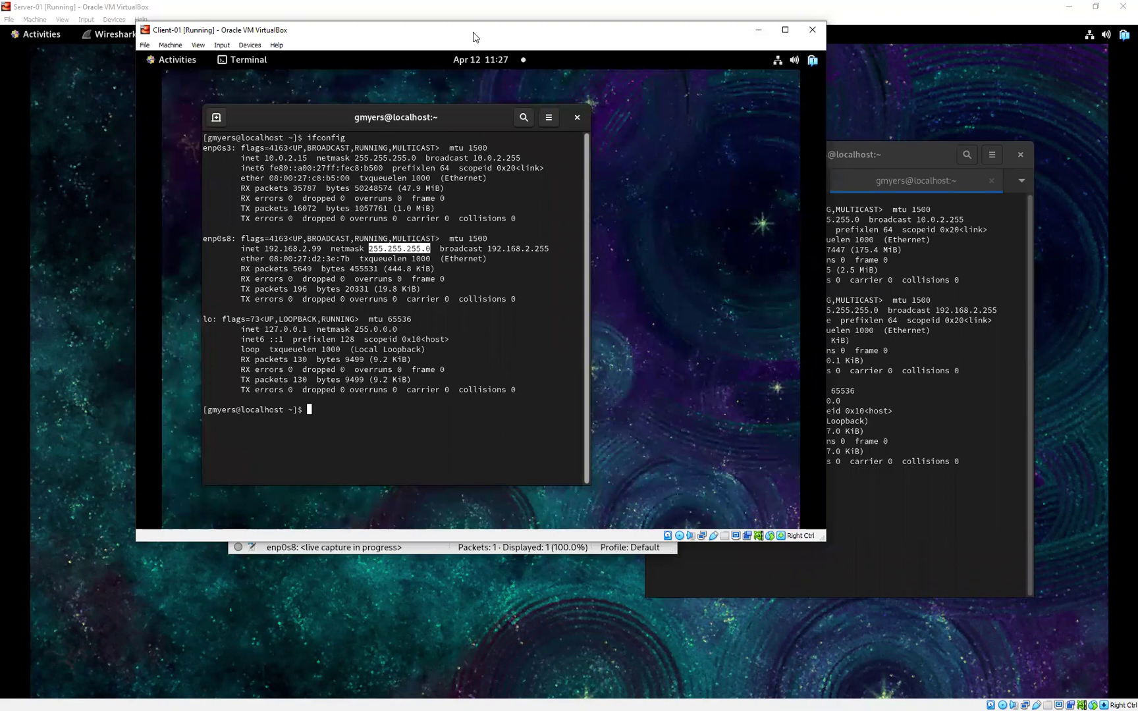
pyautogui.moveTo(476, 37); pyautogui.dragTo(4, 212)
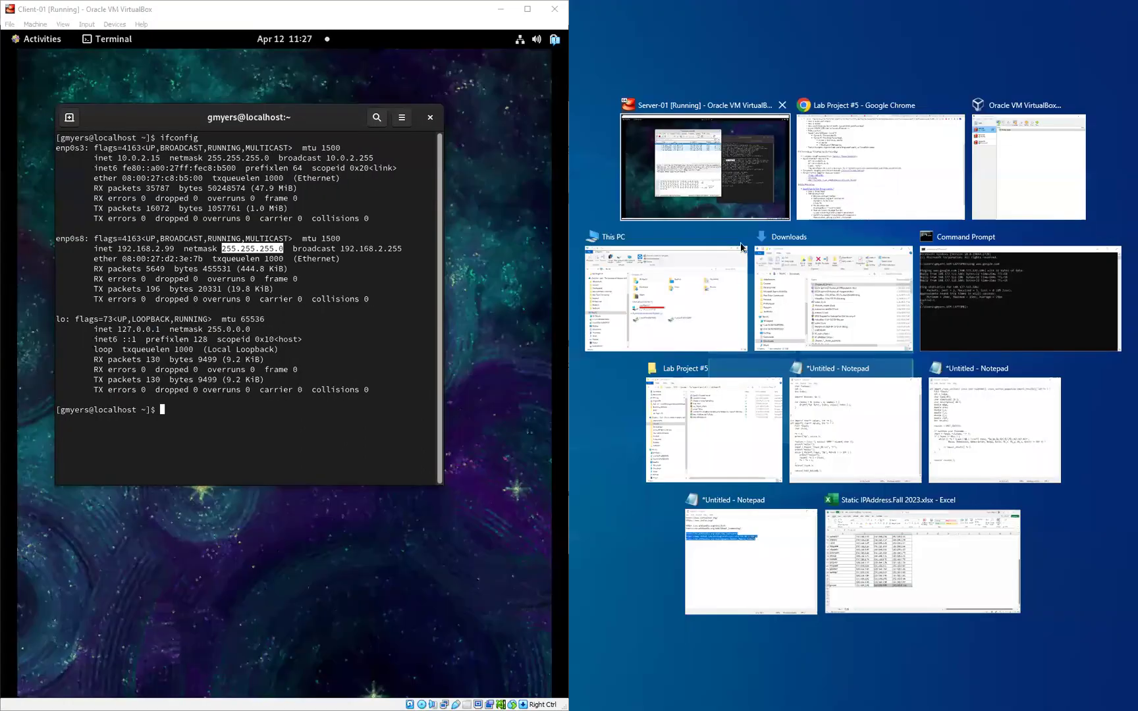
# Fill the right half with Server-01 and move its terminal to the screen bottom.
pyautogui.press('Return')
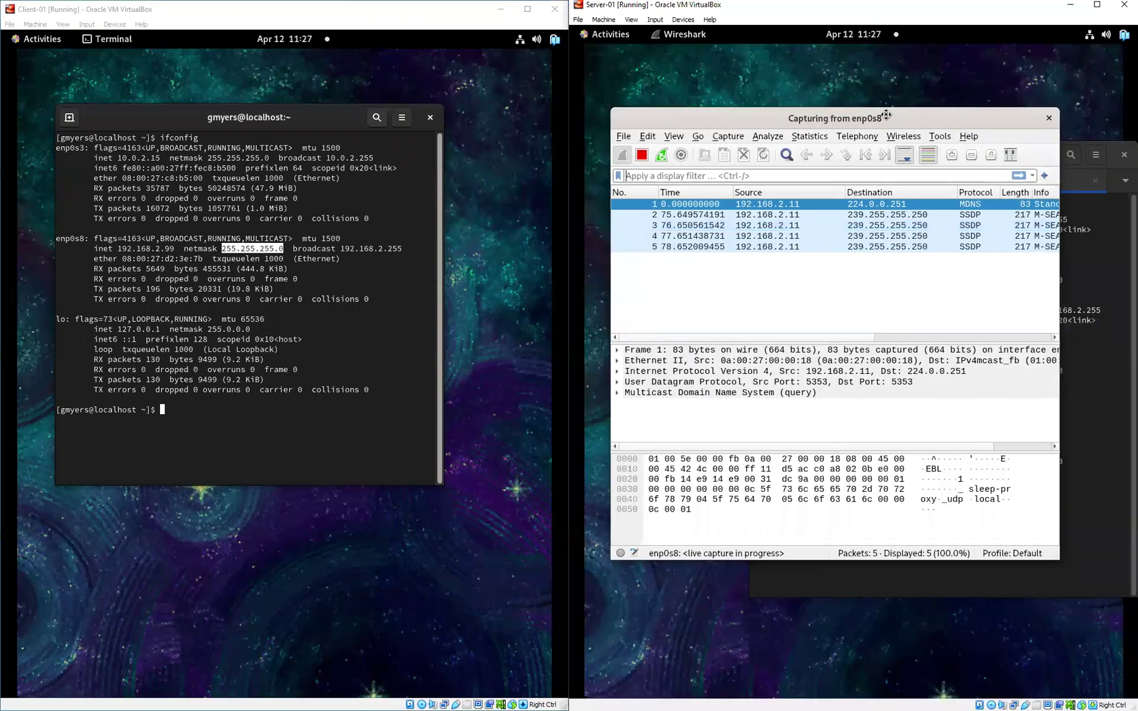
pyautogui.moveTo(887, 115); pyautogui.dragTo(884, 69)
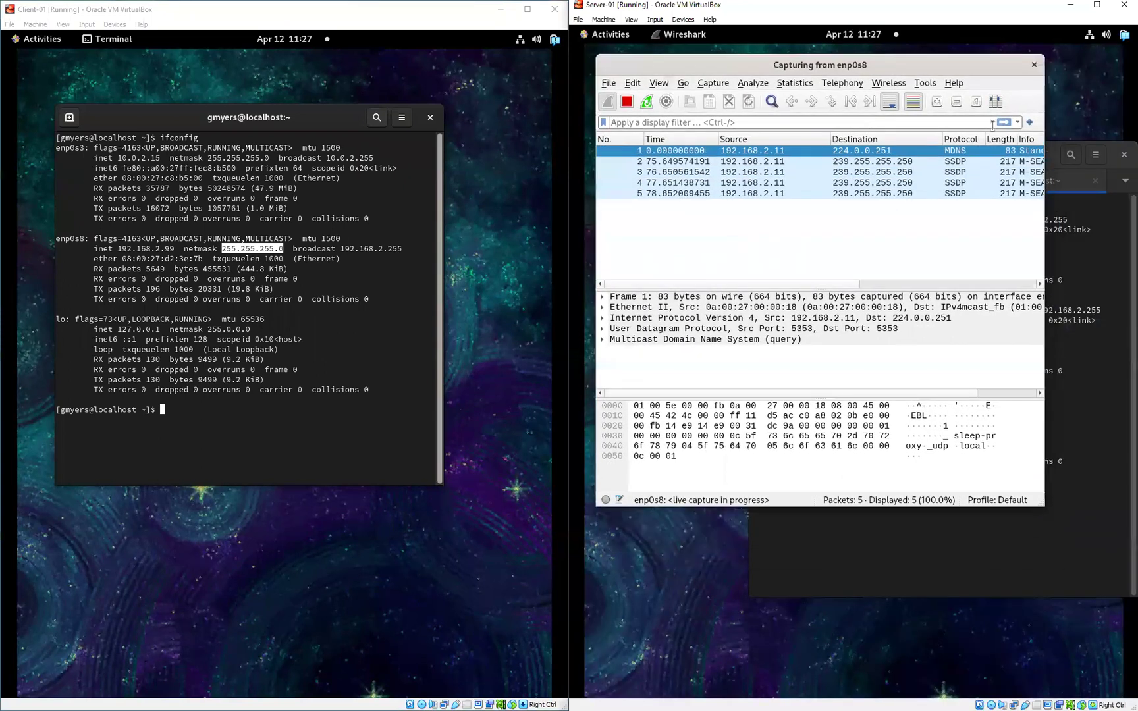
pyautogui.click(1076, 300)
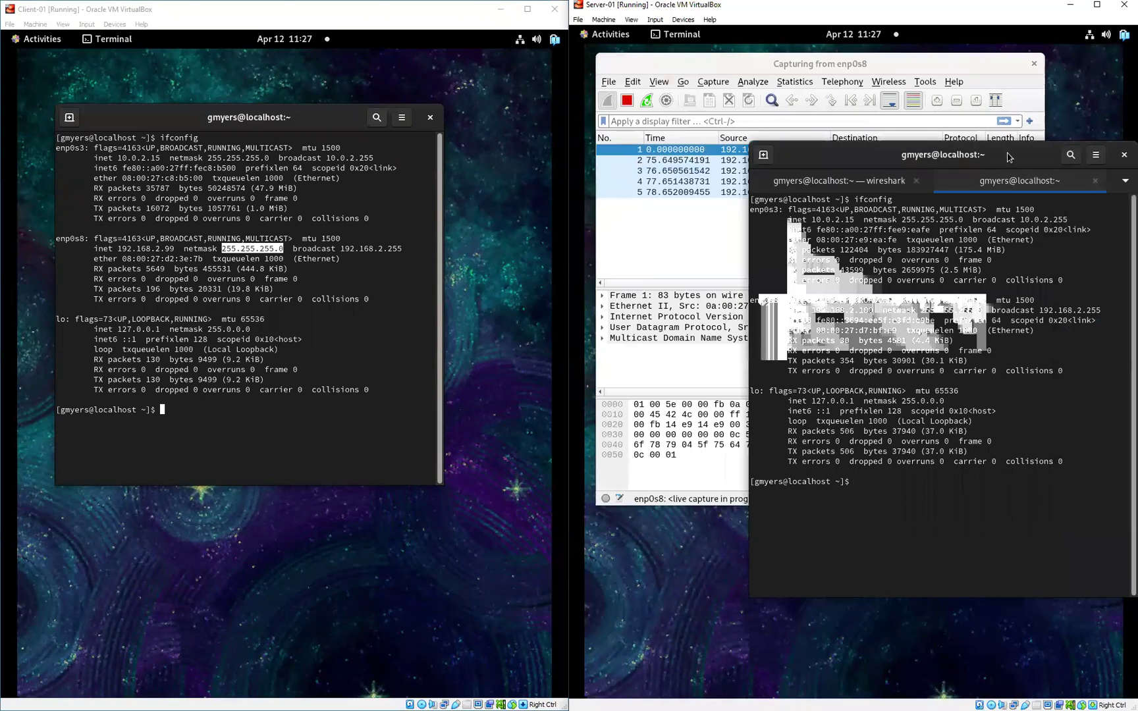
pyautogui.moveTo(990, 182); pyautogui.dragTo(836, 125)
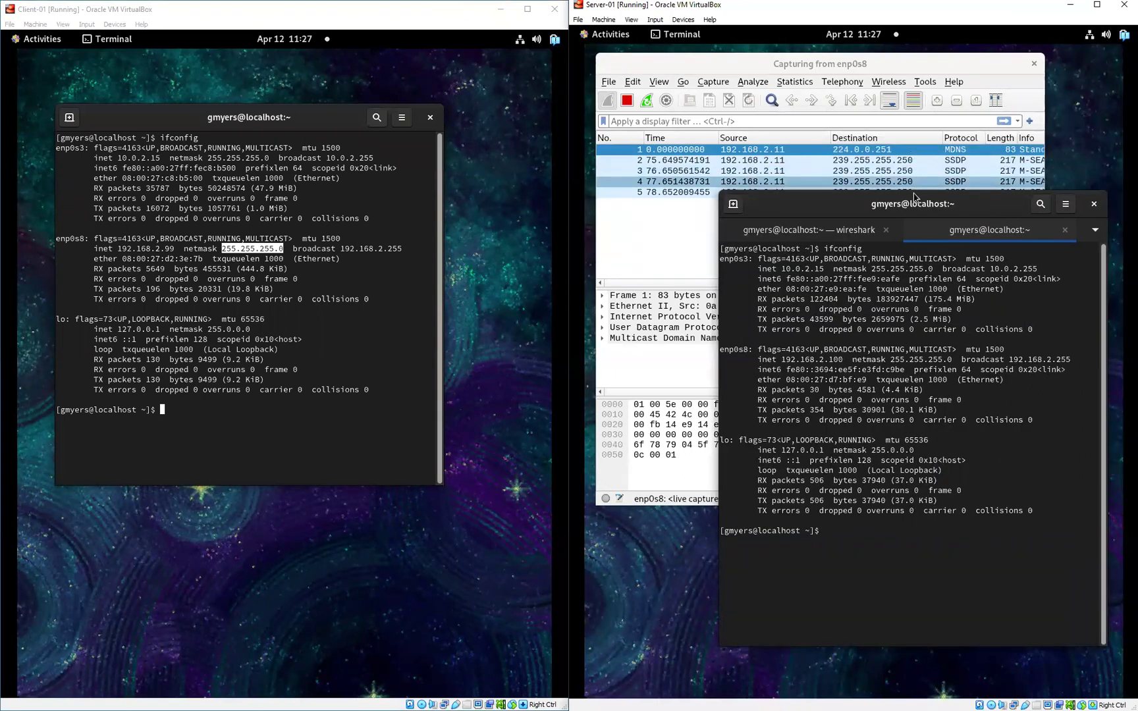
pyautogui.moveTo(914, 202); pyautogui.dragTo(891, 241)
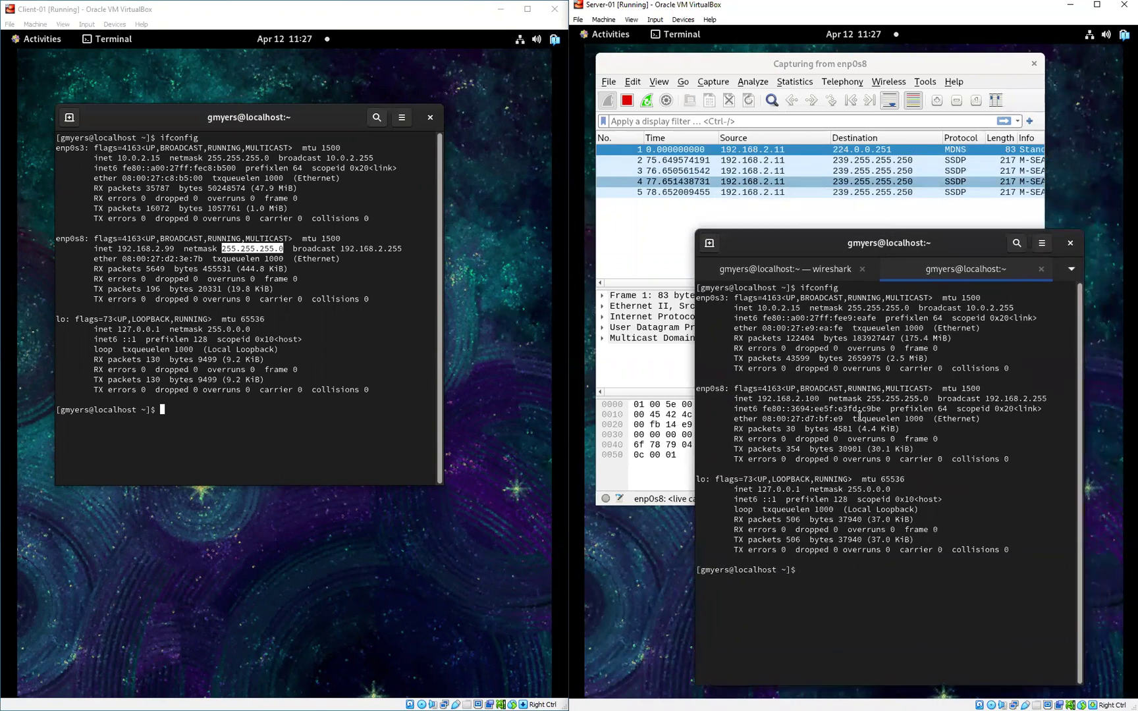
pyautogui.moveTo(863, 680); pyautogui.dragTo(872, 448)
pyautogui.moveTo(894, 248); pyautogui.dragTo(803, 501)
# Shorten Wireshark and enlarge the server terminal so it sits fully below the capture.
pyautogui.click(848, 465)
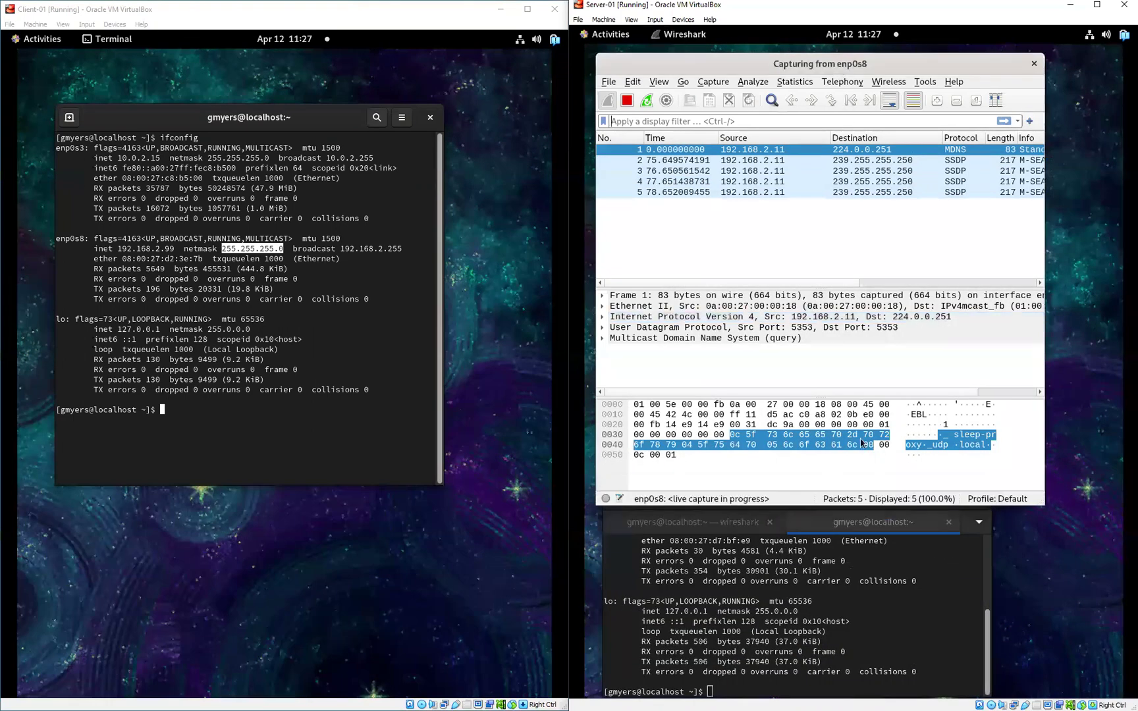
pyautogui.moveTo(849, 503); pyautogui.dragTo(848, 440)
pyautogui.moveTo(842, 501); pyautogui.dragTo(842, 464)
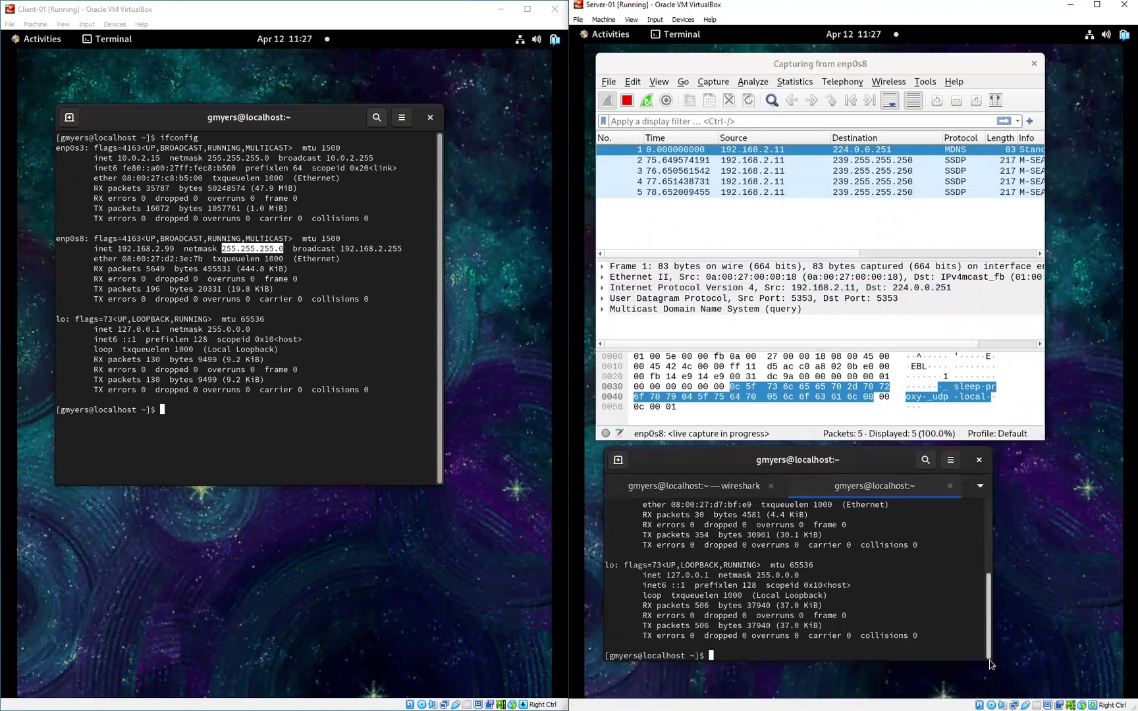
pyautogui.moveTo(996, 665); pyautogui.dragTo(1019, 684)
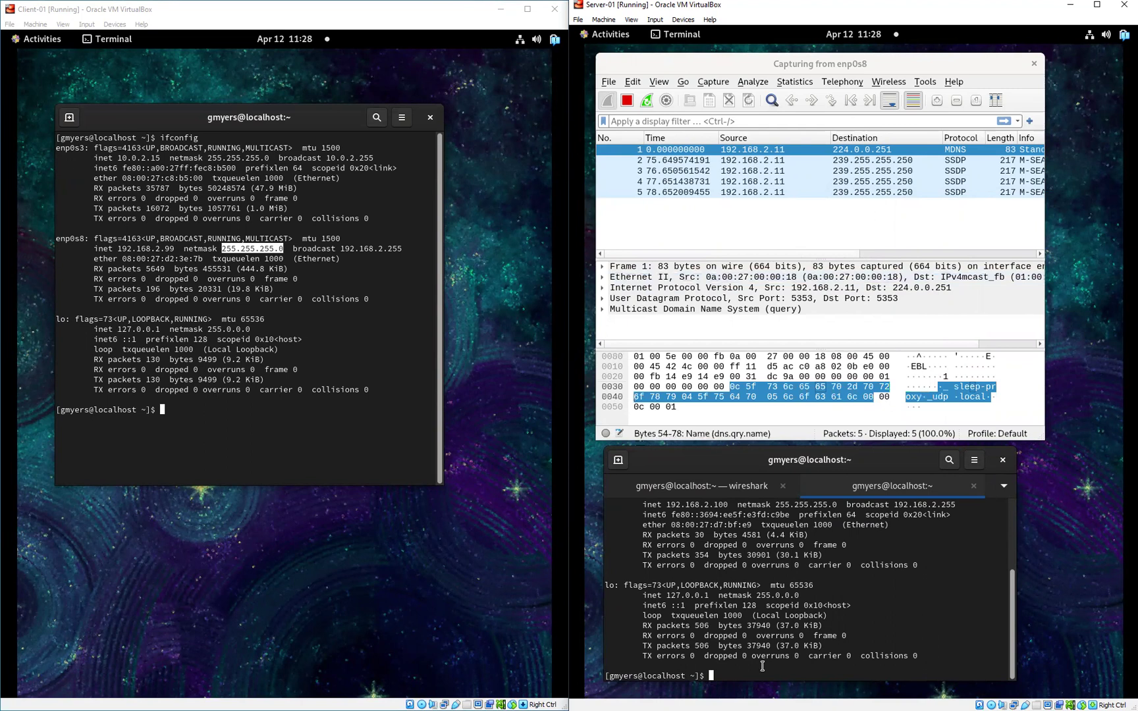
# Ping 192.168.2.99 from the server terminal, stopping with Ctrl+C after 16 replies.
pyautogui.write('ping 192.168.2.99')
pyautogui.click(131, 255)
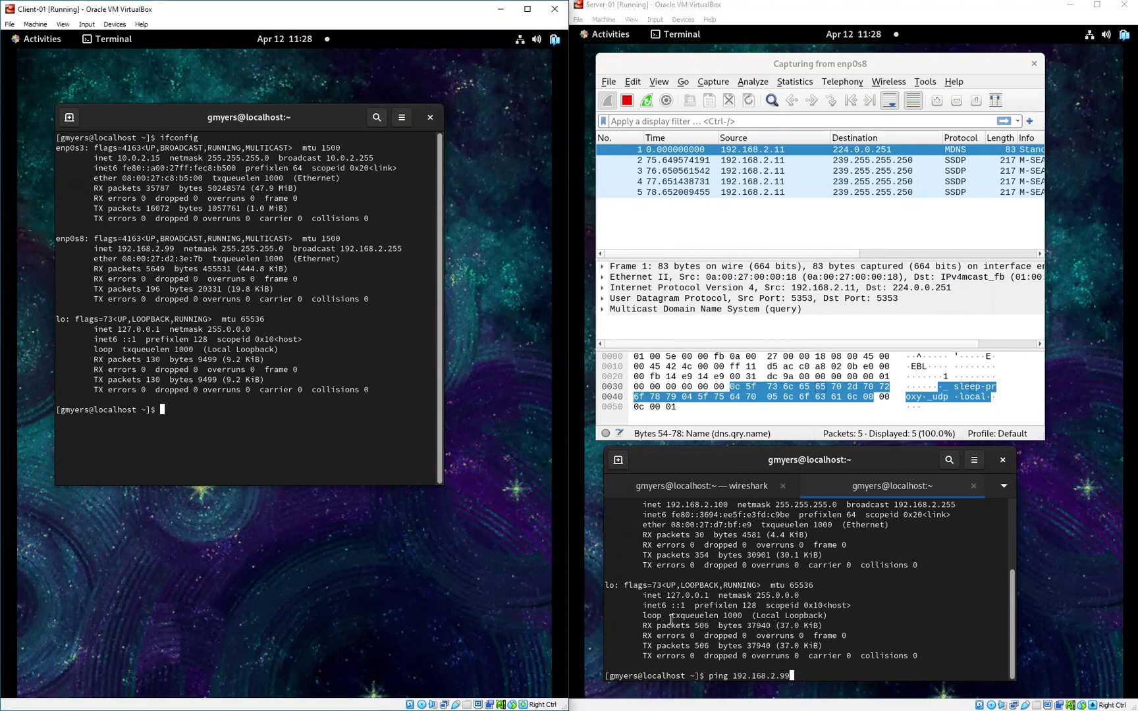
pyautogui.click(805, 670)
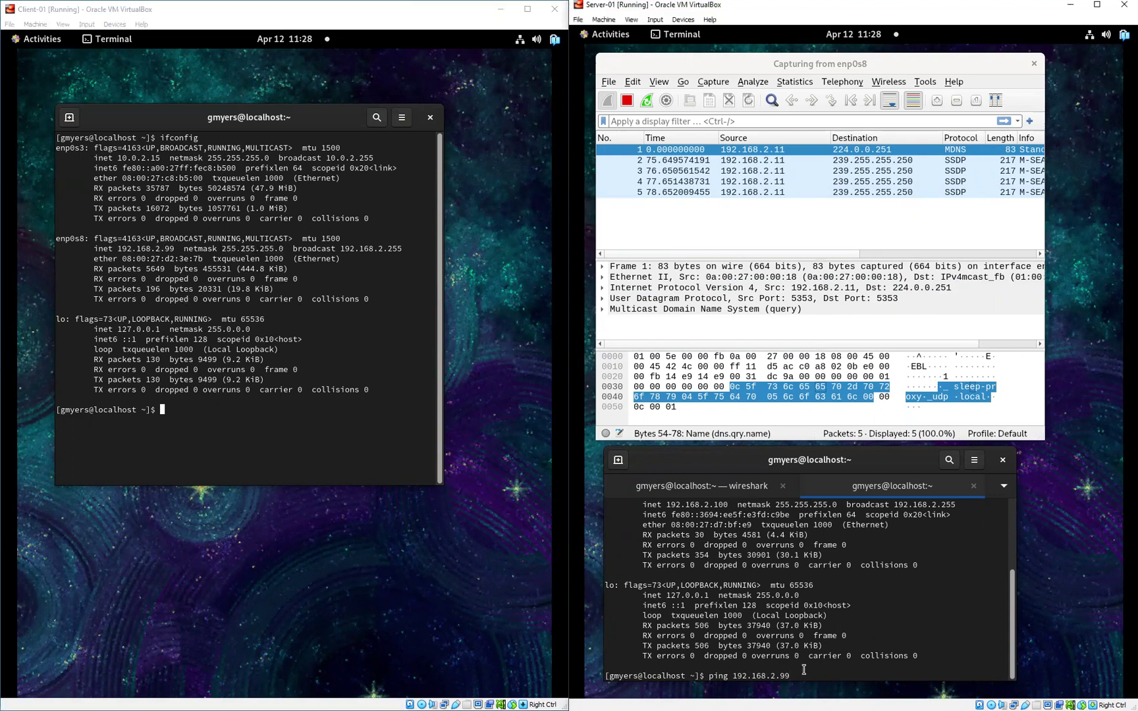
pyautogui.press('Return')
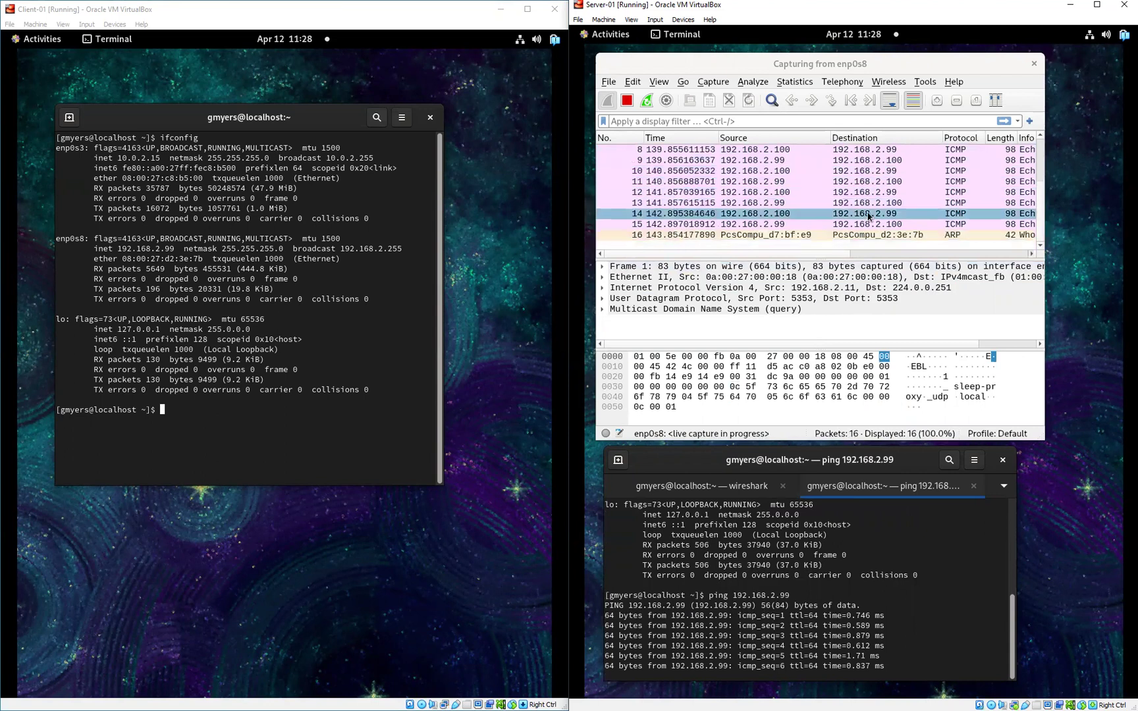
pyautogui.moveTo(835, 259); pyautogui.dragTo(942, 258)
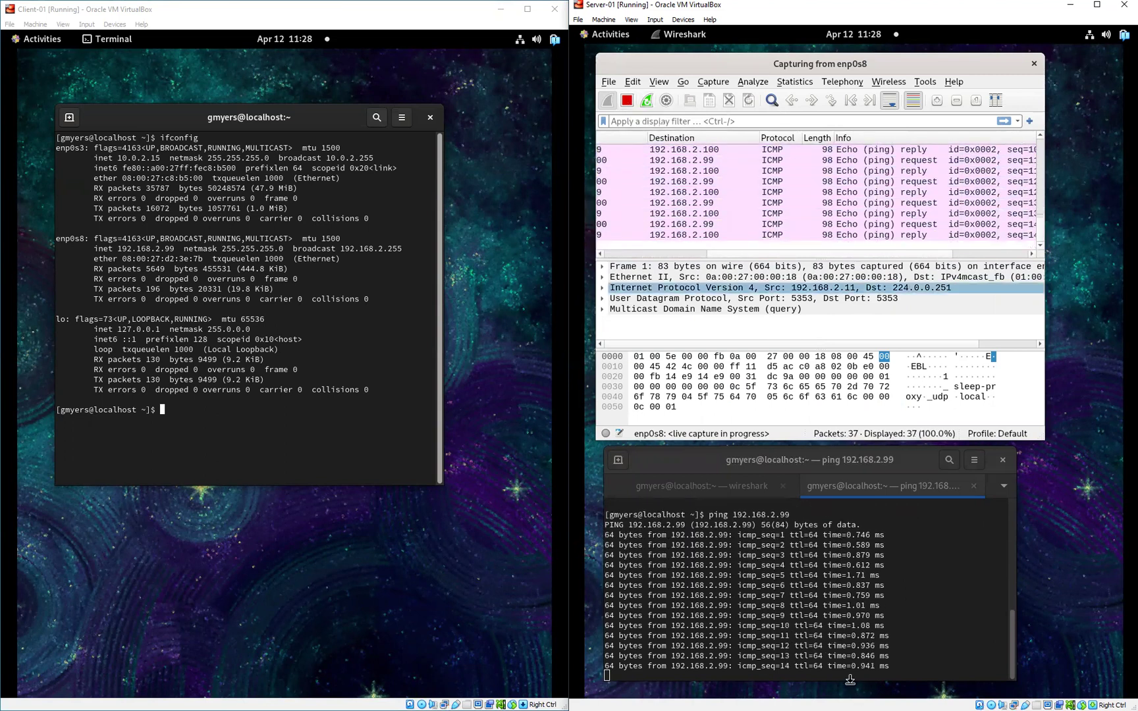
pyautogui.click(837, 659)
pyautogui.hotkey('ctrl', 'c')
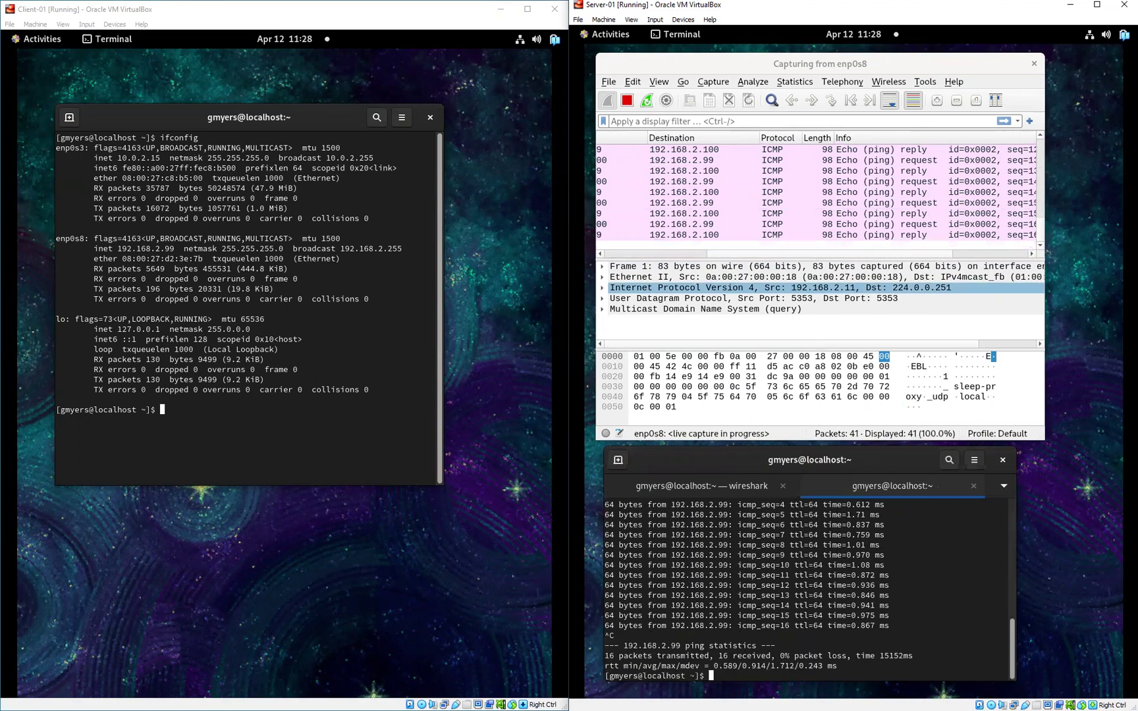
# Inspect the ICMP echo request/reply packets, including packet 38 from 192.168.2.100, and widen Wireshark.
pyautogui.click(876, 203)
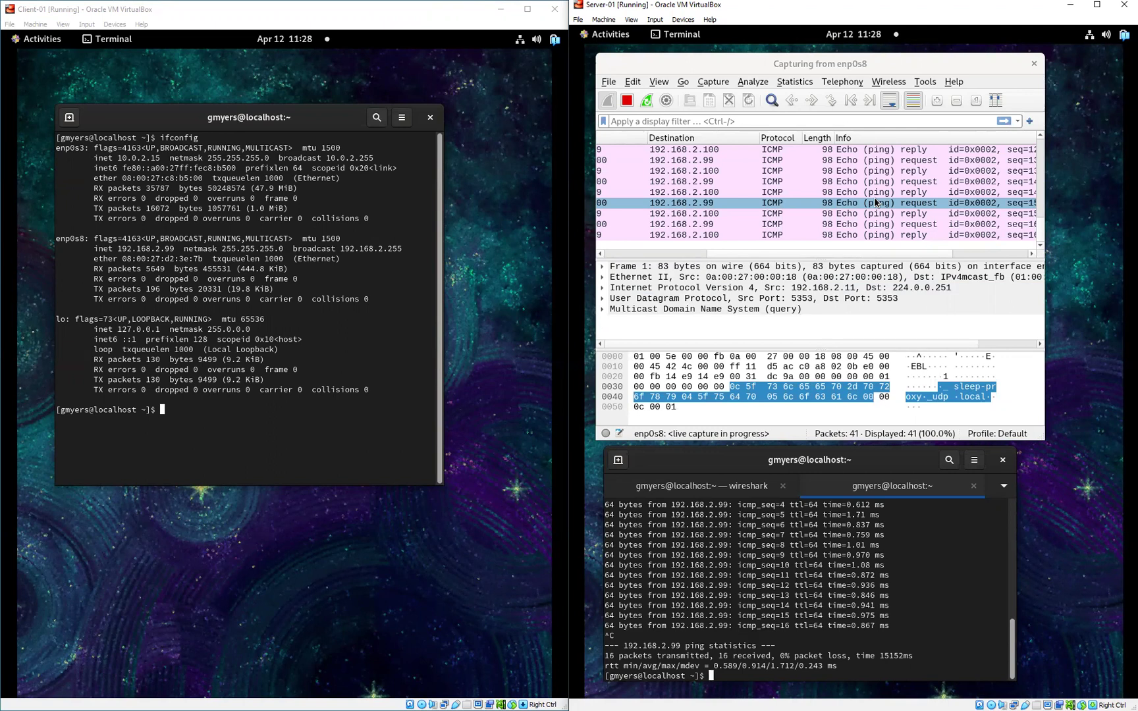
pyautogui.click(718, 215)
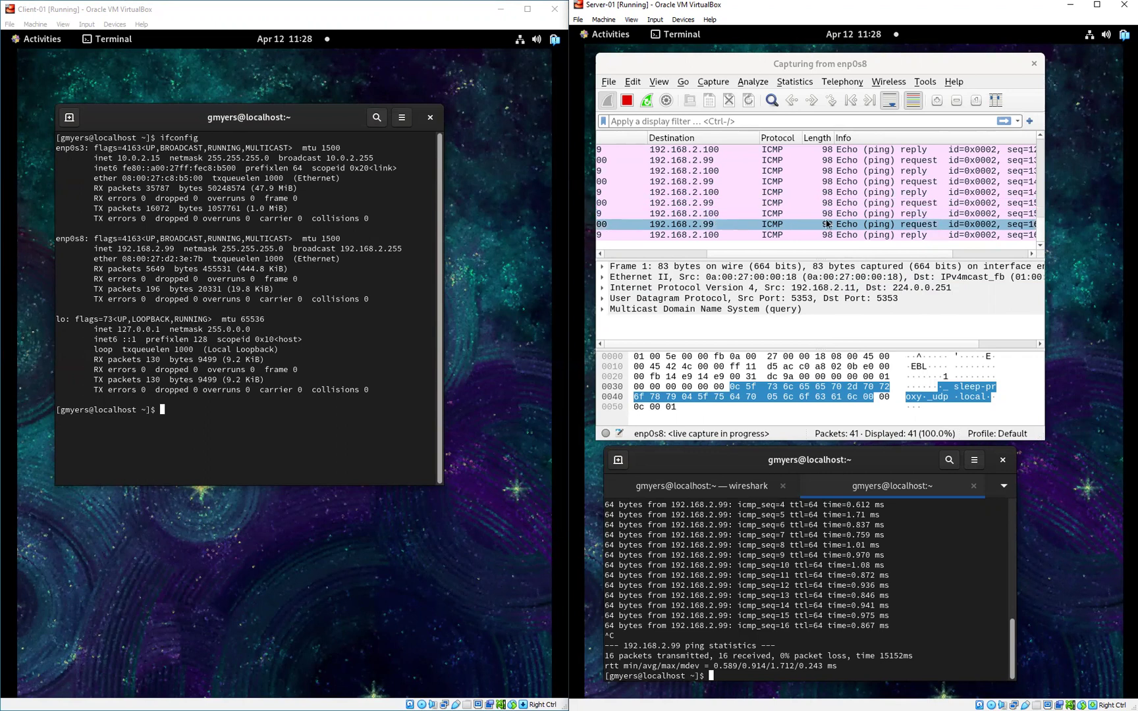
pyautogui.click(685, 254)
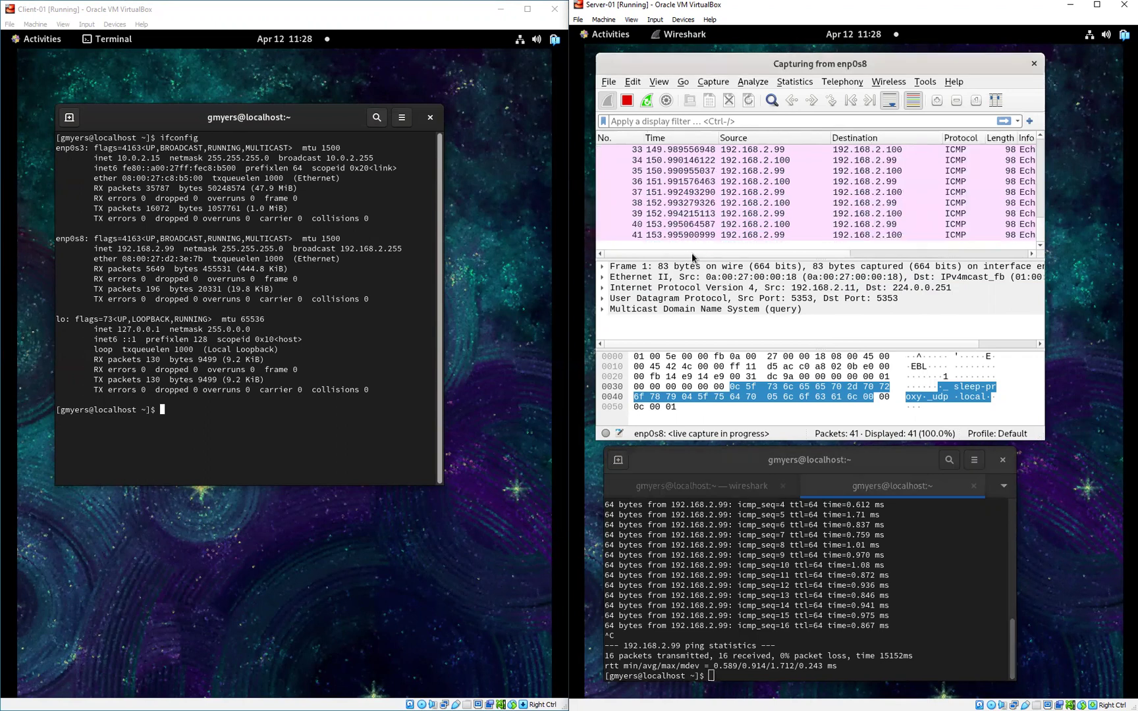
pyautogui.click(732, 203)
pyautogui.moveTo(1045, 234); pyautogui.dragTo(1114, 234)
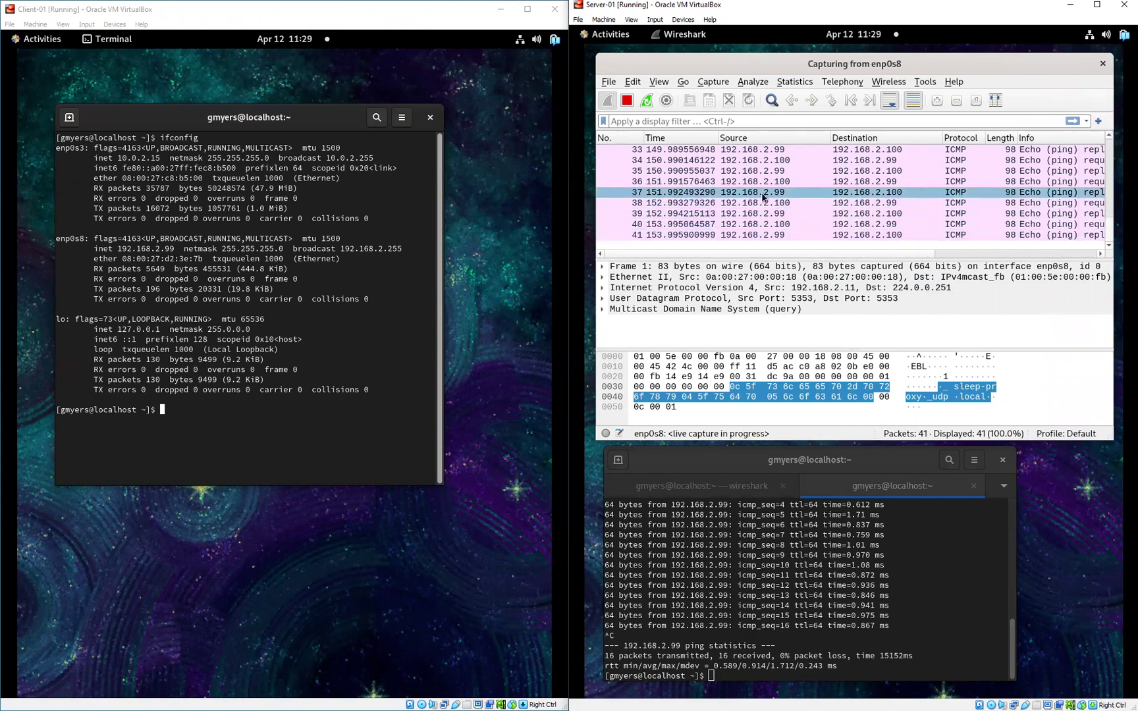
pyautogui.moveTo(901, 254); pyautogui.dragTo(929, 256)
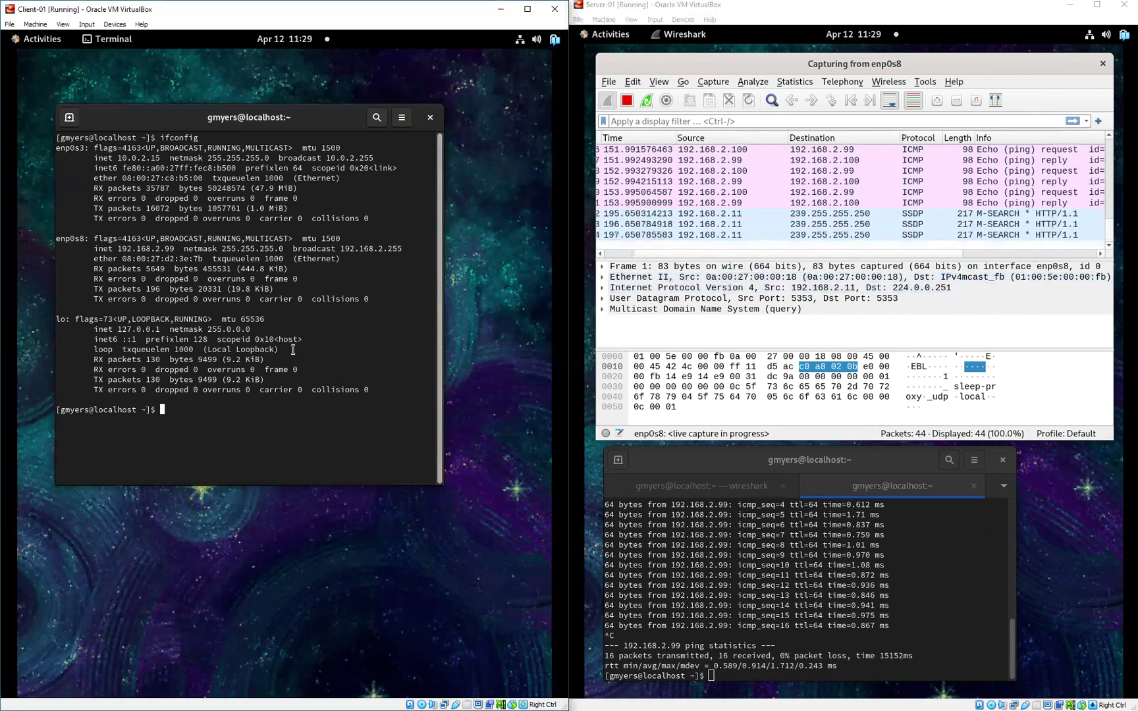
# Enter ping 192.168.2.100 on the client, then show the server's interface details.
pyautogui.press('Up')
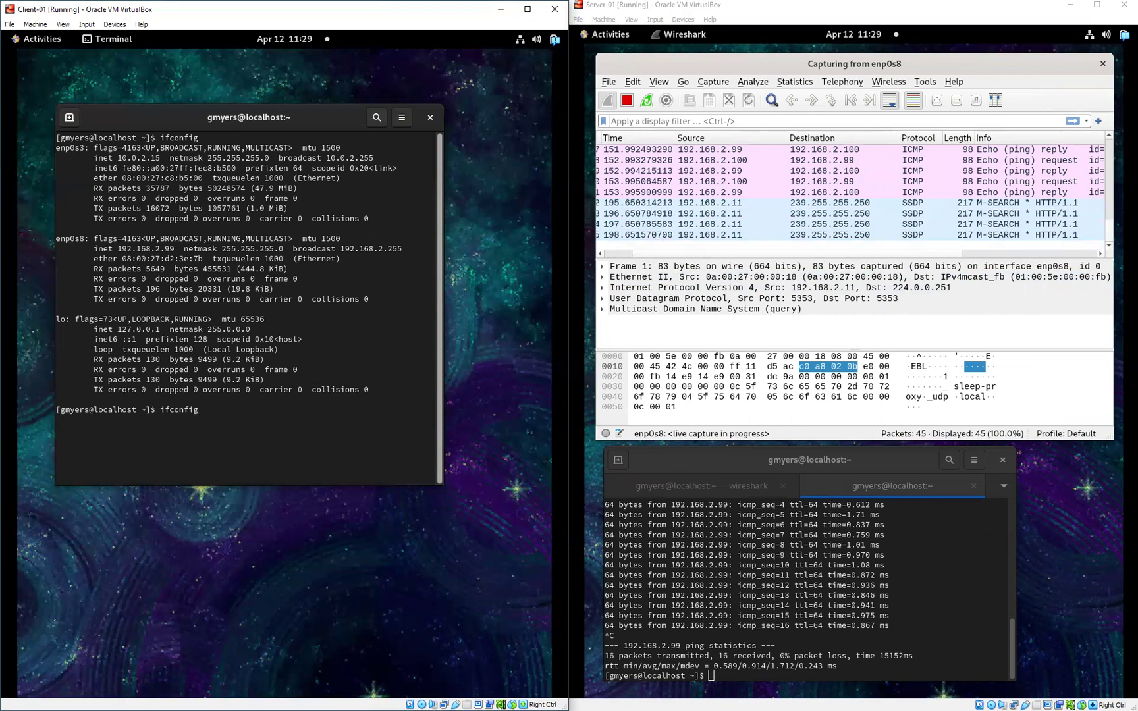
pyautogui.press('BackSpace')
pyautogui.press('BackSpace')
pyautogui.press('BackSpace')
pyautogui.press('BackSpace')
pyautogui.press('BackSpace')
pyautogui.press('BackSpace')
pyautogui.press('BackSpace')
pyautogui.press('BackSpace')
pyautogui.write('ping 192.168.2.100')
pyautogui.click(798, 631)
pyautogui.write('id')
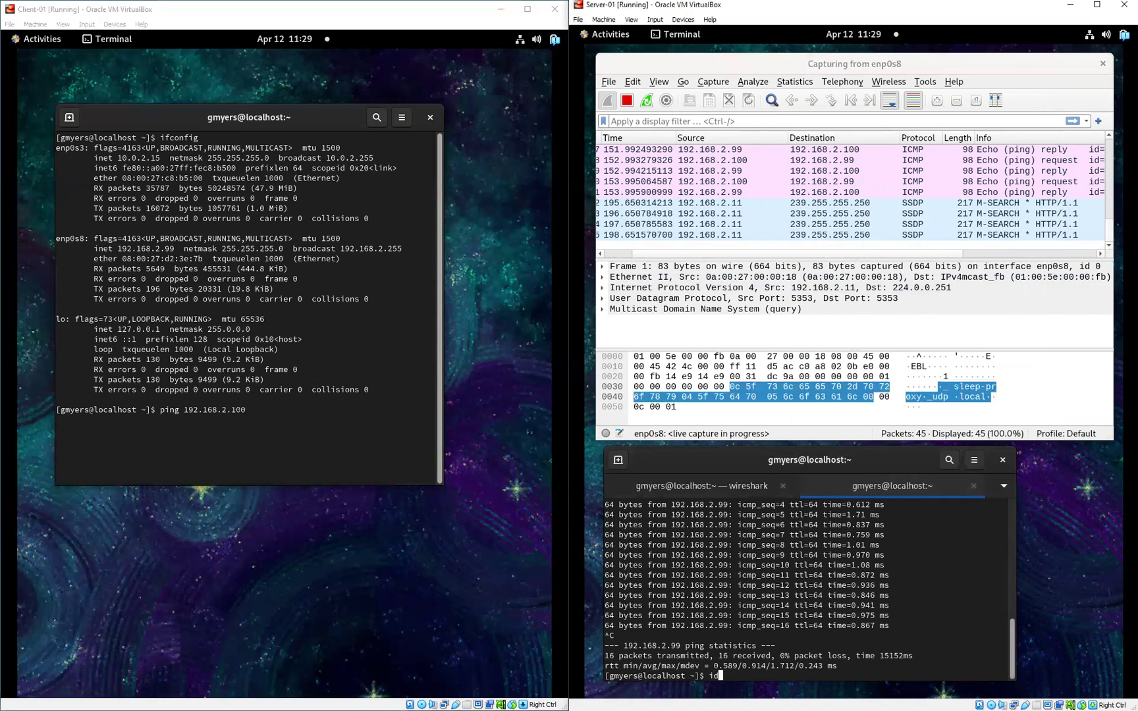
pyautogui.write('config')
pyautogui.press('Return')
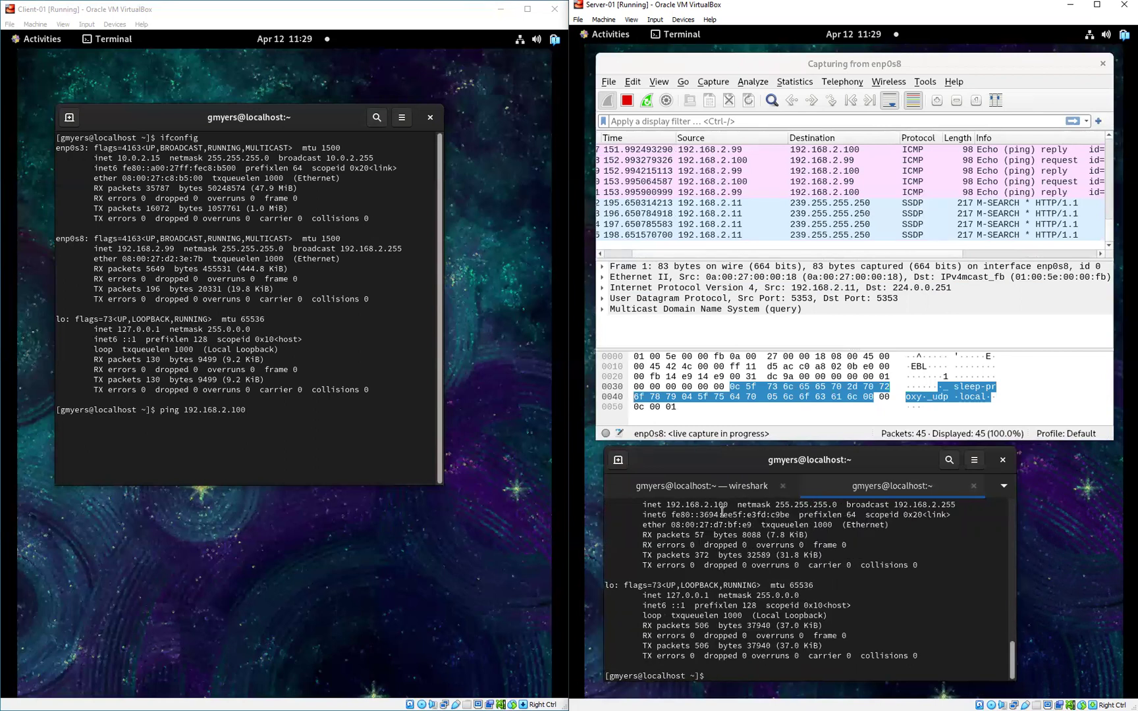
# Run the client's ping to 192.168.2.100 and stop it after 12 replies.
pyautogui.click(241, 452)
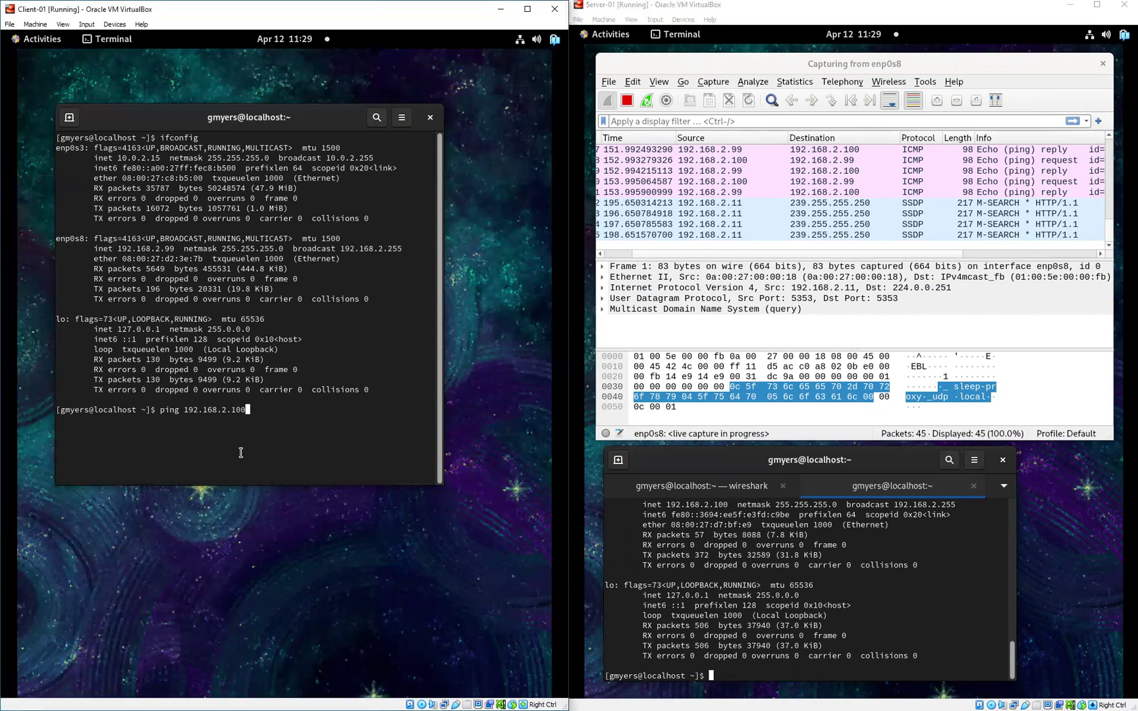
pyautogui.press('Return')
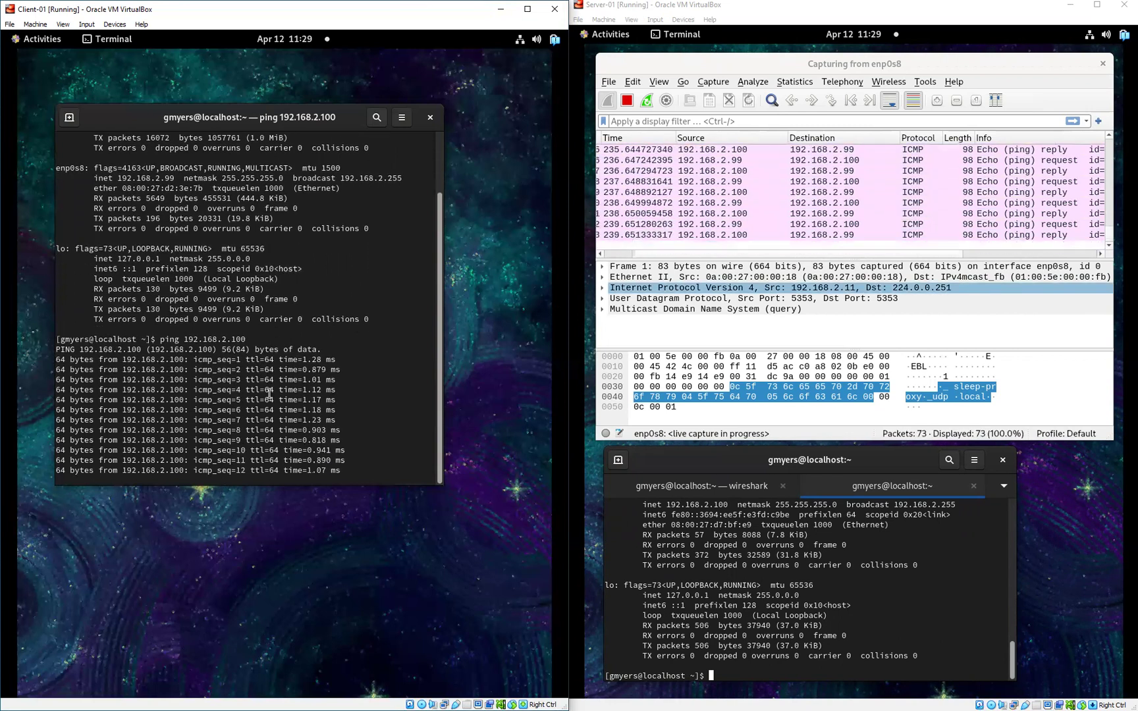
pyautogui.hotkey('ctrl', 'c')
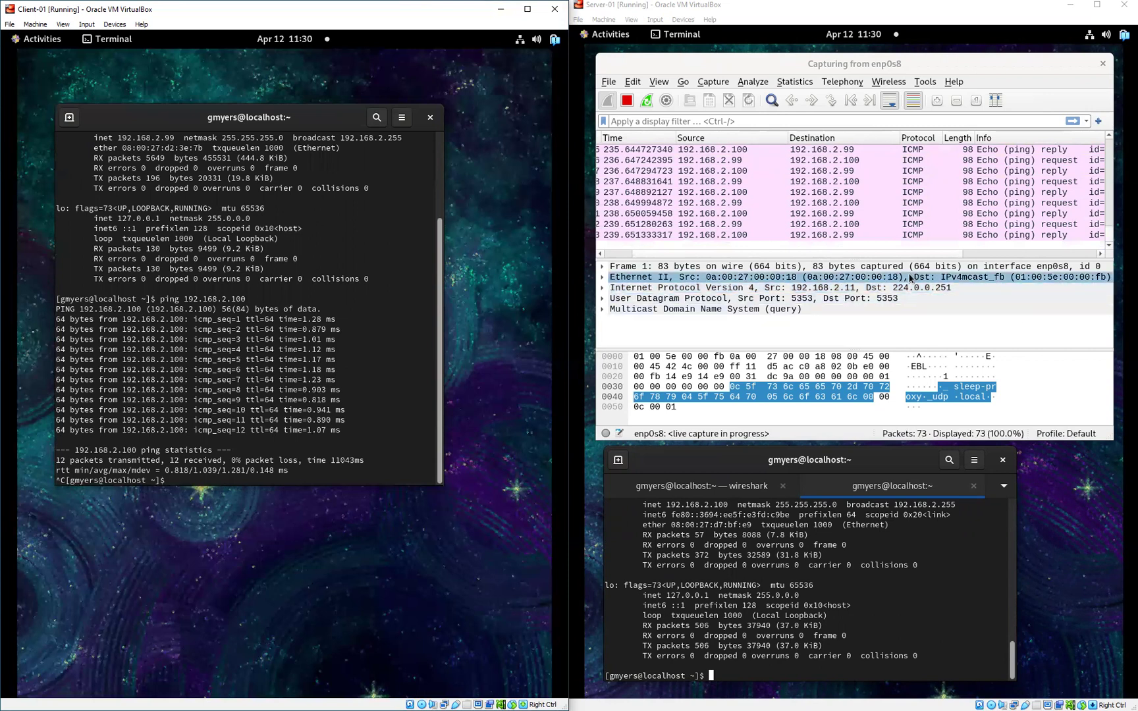
# Inspect the ARP request and the reply saying 192.168.2.99 is at.
pyautogui.scroll(4, 863, 232)
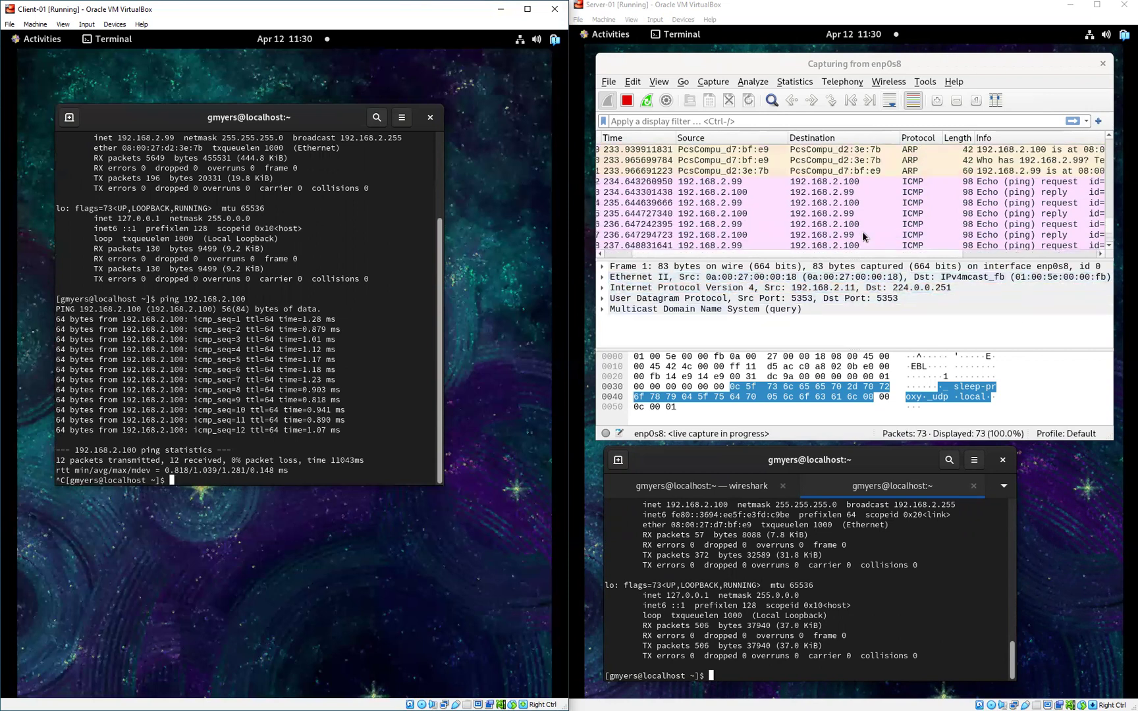
pyautogui.click(814, 235)
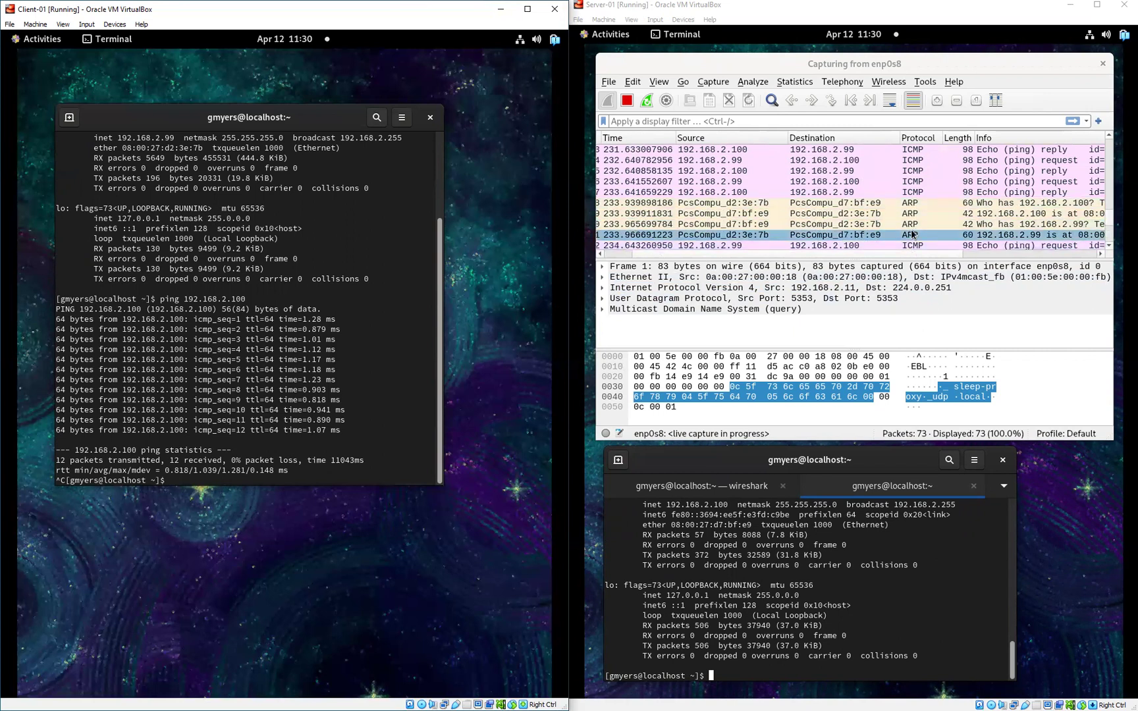
pyautogui.click(835, 224)
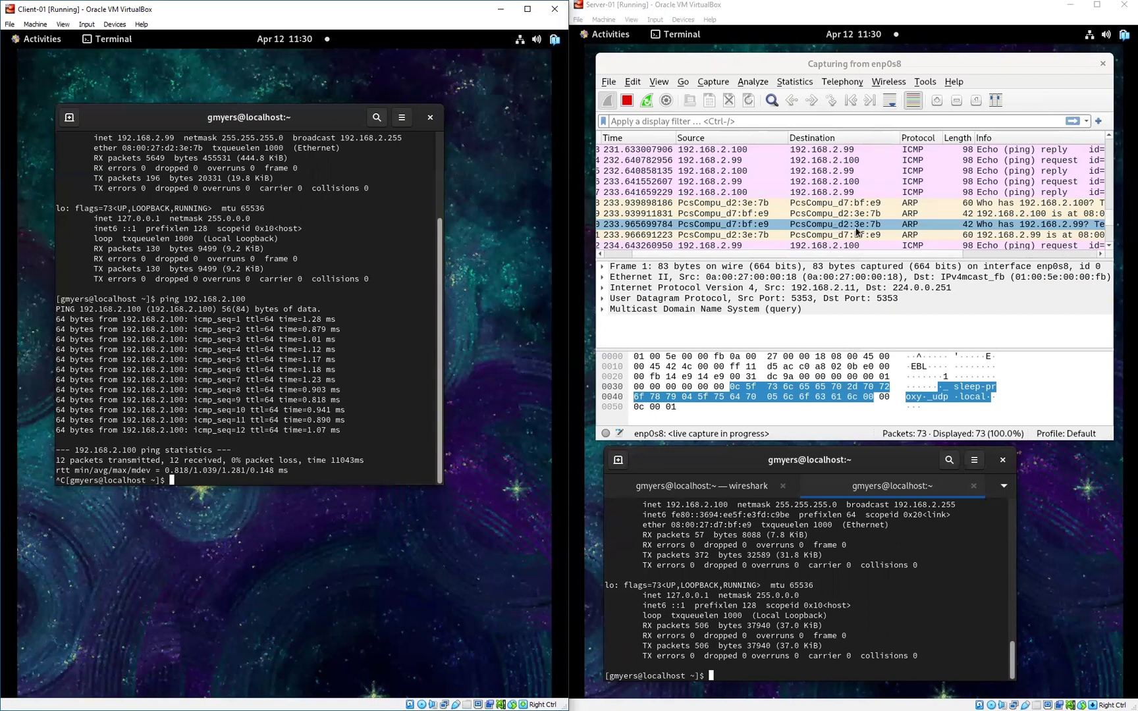
pyautogui.click(804, 235)
pyautogui.moveTo(874, 255); pyautogui.dragTo(937, 257)
# Inspect the ARP exchange for 192.168.2.100, plus the request asking who has 192.168.2.99.
pyautogui.click(973, 213)
pyautogui.press('Up')
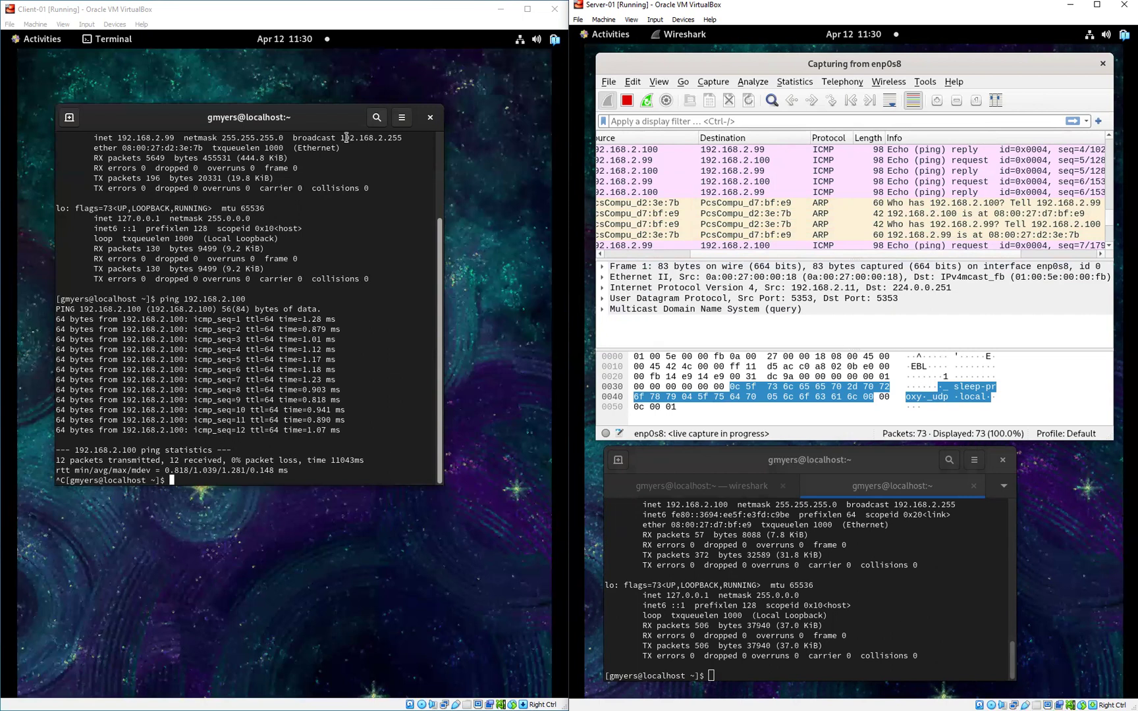
pyautogui.moveTo(325, 128); pyautogui.dragTo(324, 156)
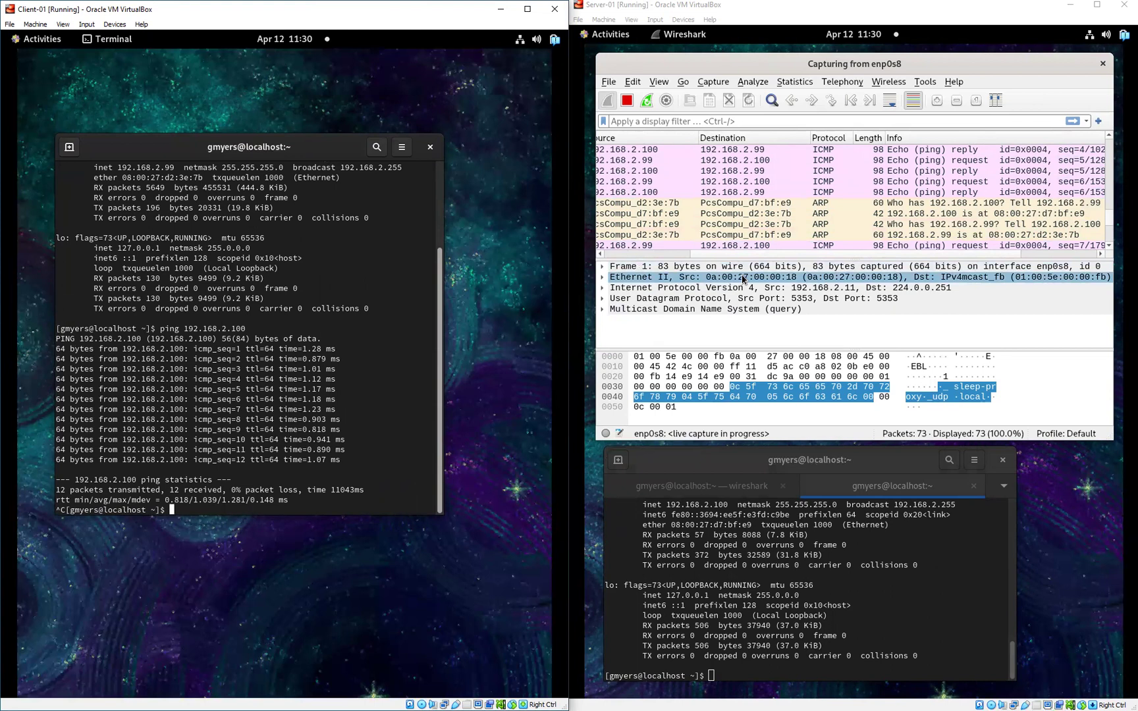
pyautogui.click(836, 227)
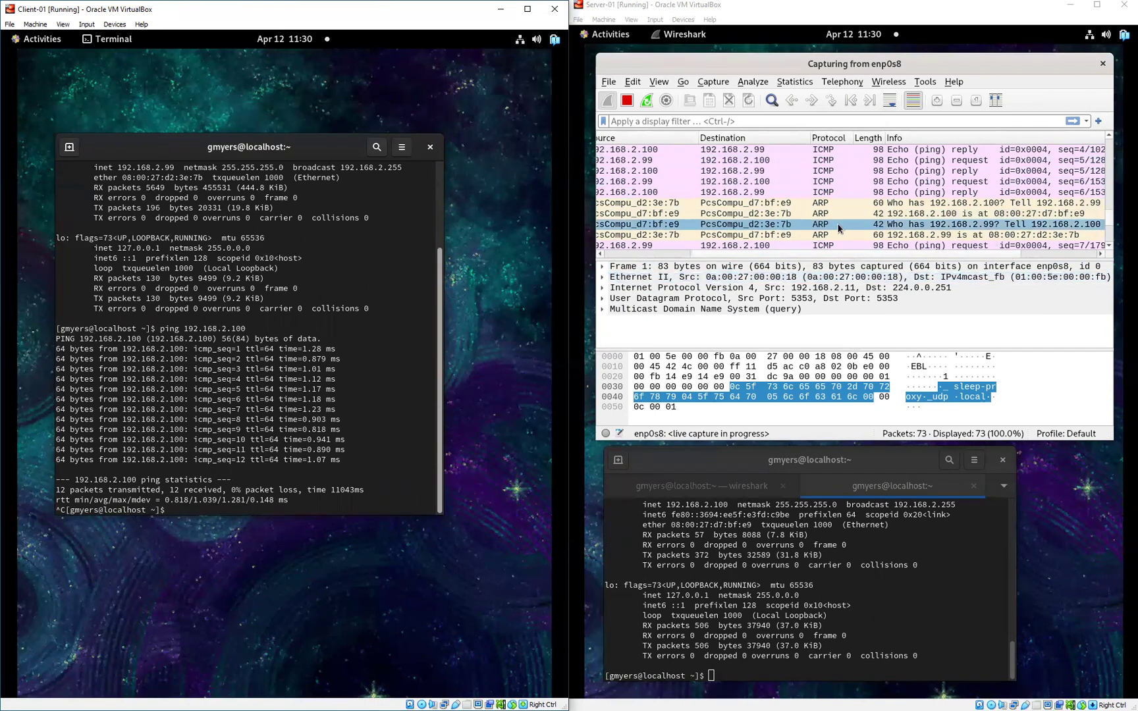